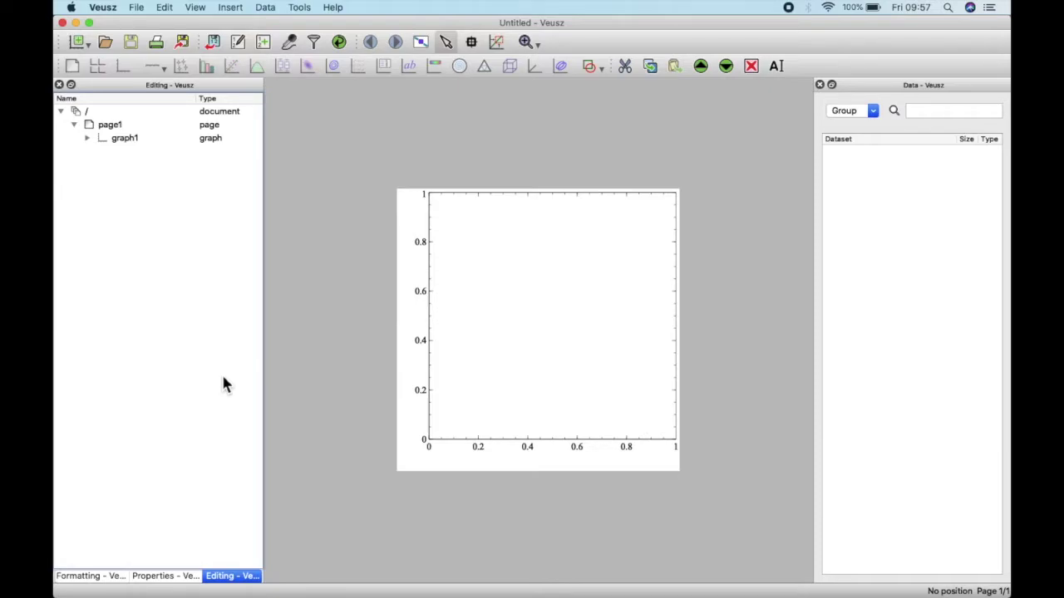
Step: Choose cauchys constants.csv as the file to import
{"action": "left_click", "coordinate": [264, 9]}
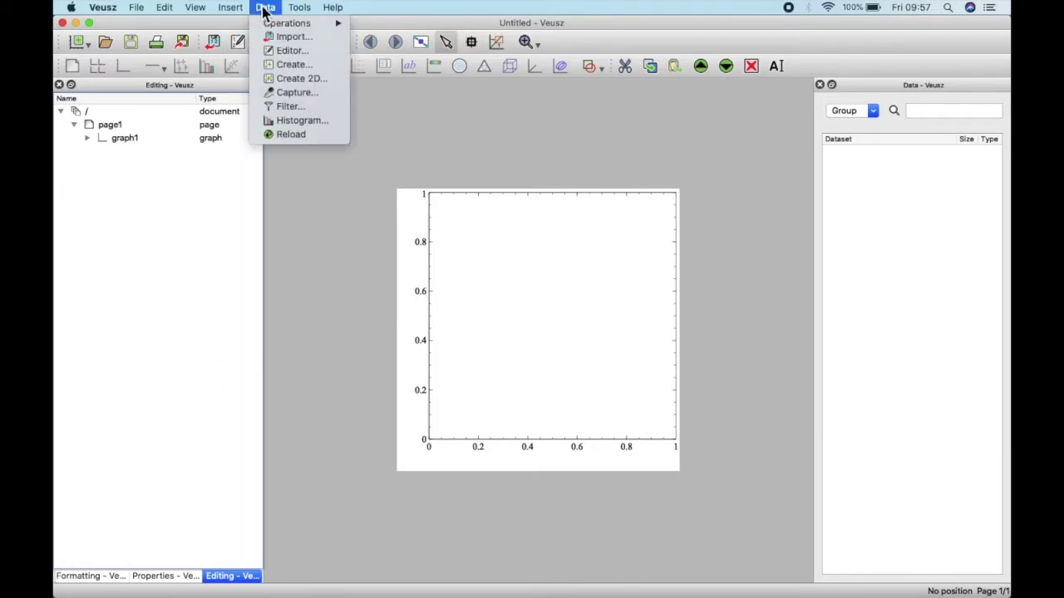
{"action": "left_click", "coordinate": [200, 182]}
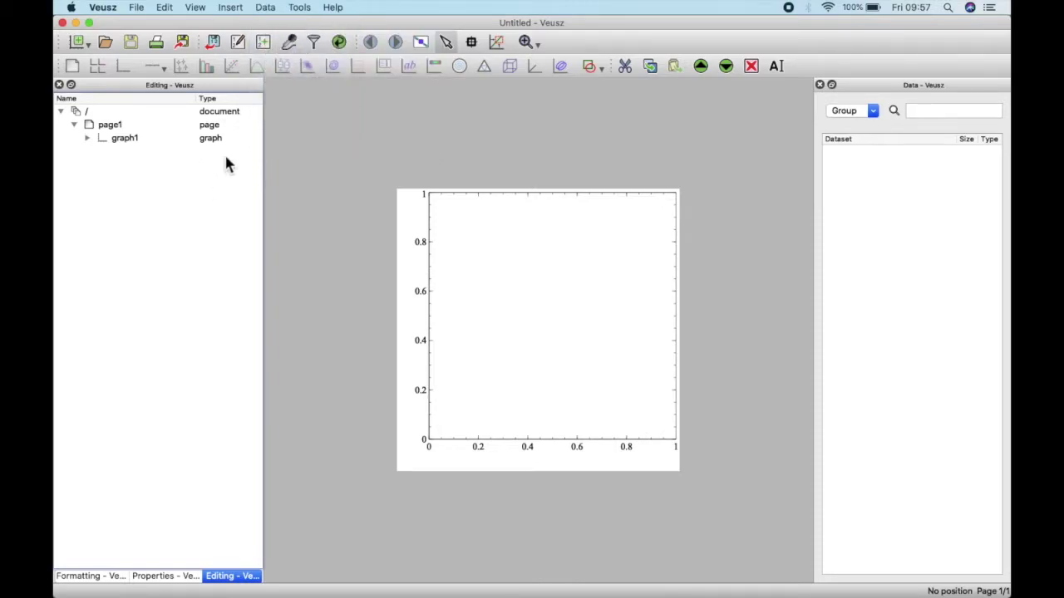
{"action": "left_click", "coordinate": [220, 48]}
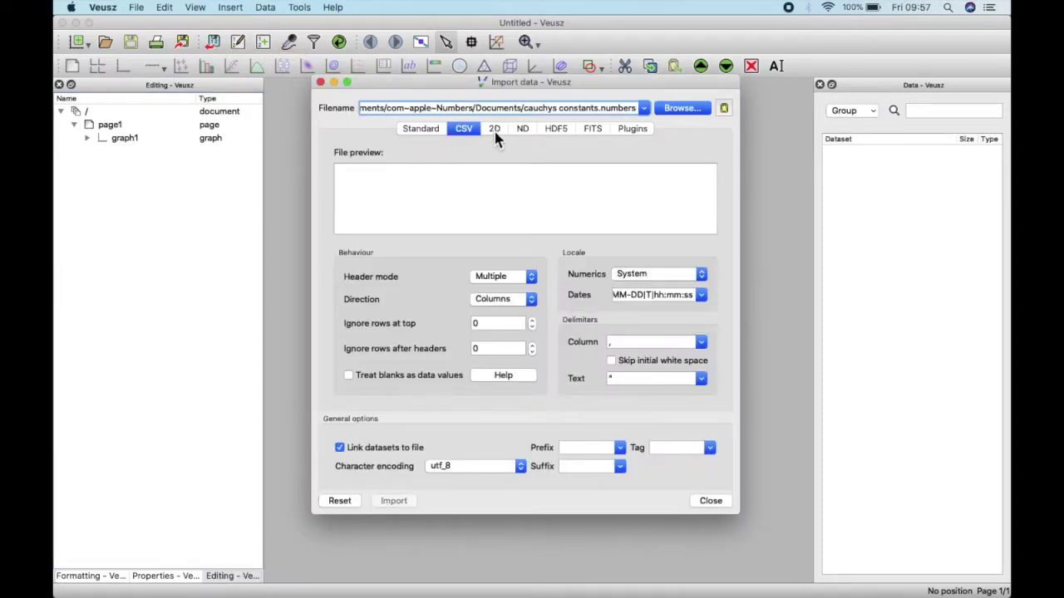
{"action": "left_click", "coordinate": [693, 113]}
{"action": "left_click", "coordinate": [691, 109]}
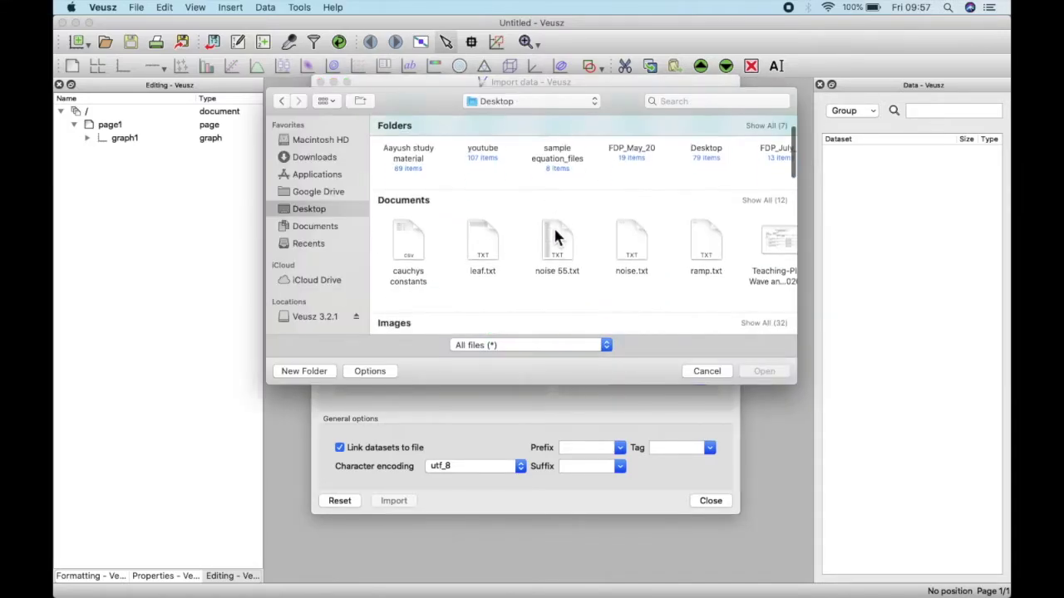
{"action": "scroll", "coordinate": [555, 239], "scroll_direction": "down", "scroll_amount": 2}
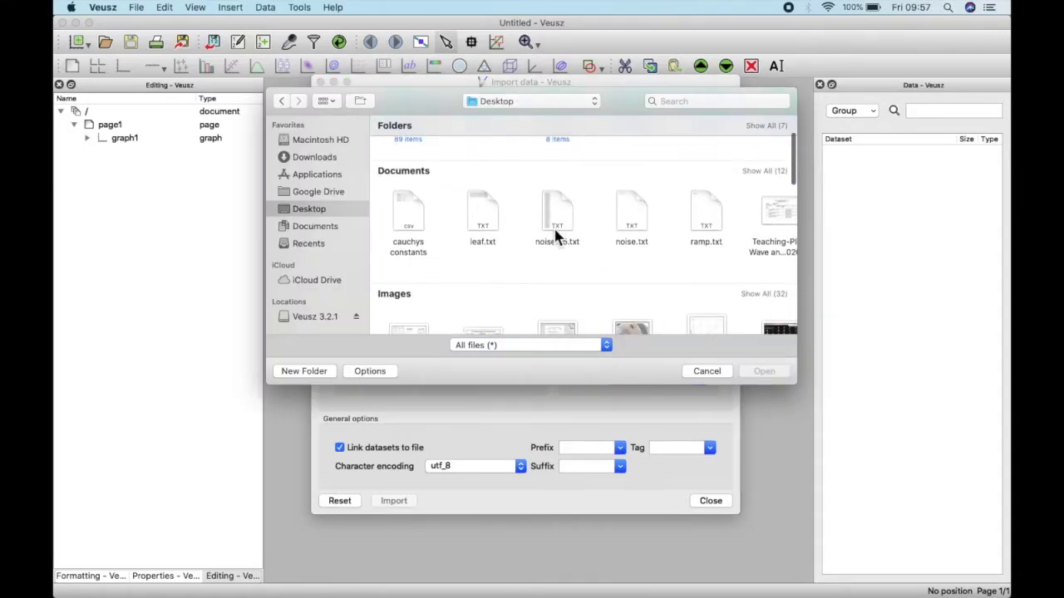
{"action": "left_click", "coordinate": [407, 218]}
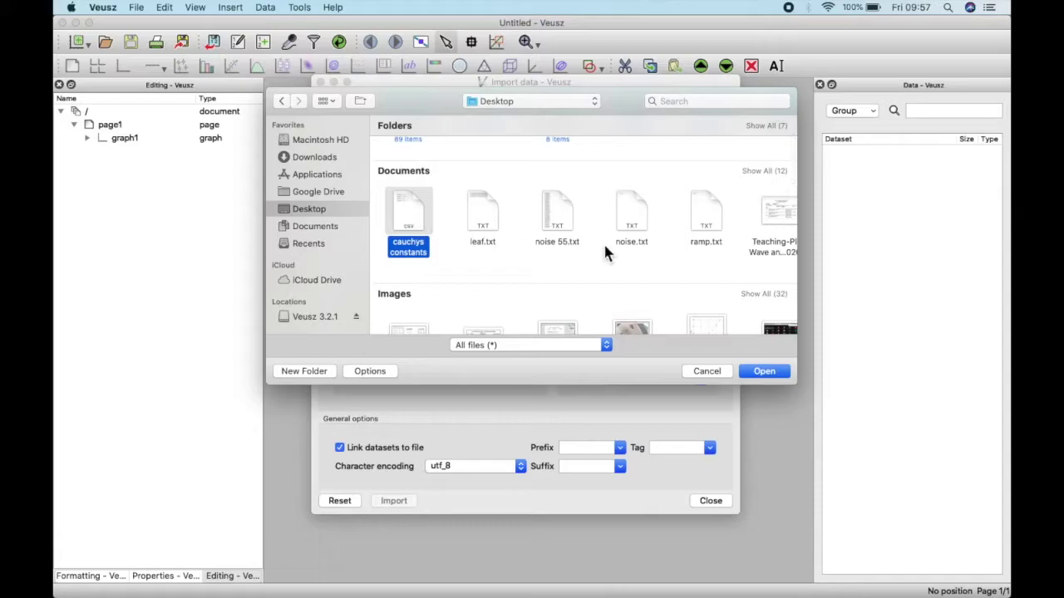
{"action": "left_click", "coordinate": [766, 373]}
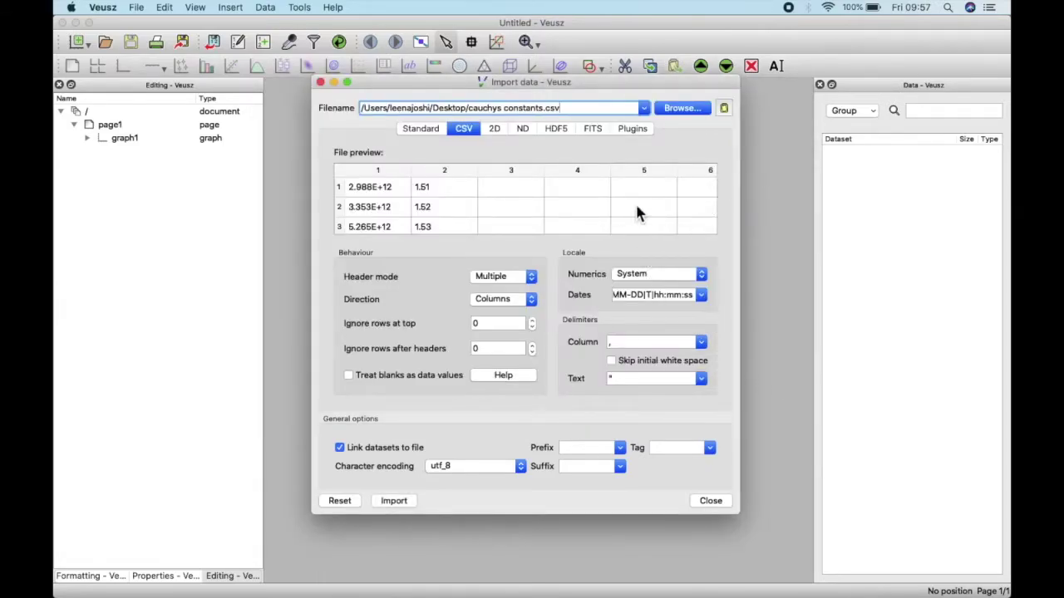
Step: Set header mode to None and import both columns as datasets col1 and col2
{"action": "scroll", "coordinate": [637, 210], "scroll_direction": "down", "scroll_amount": 1}
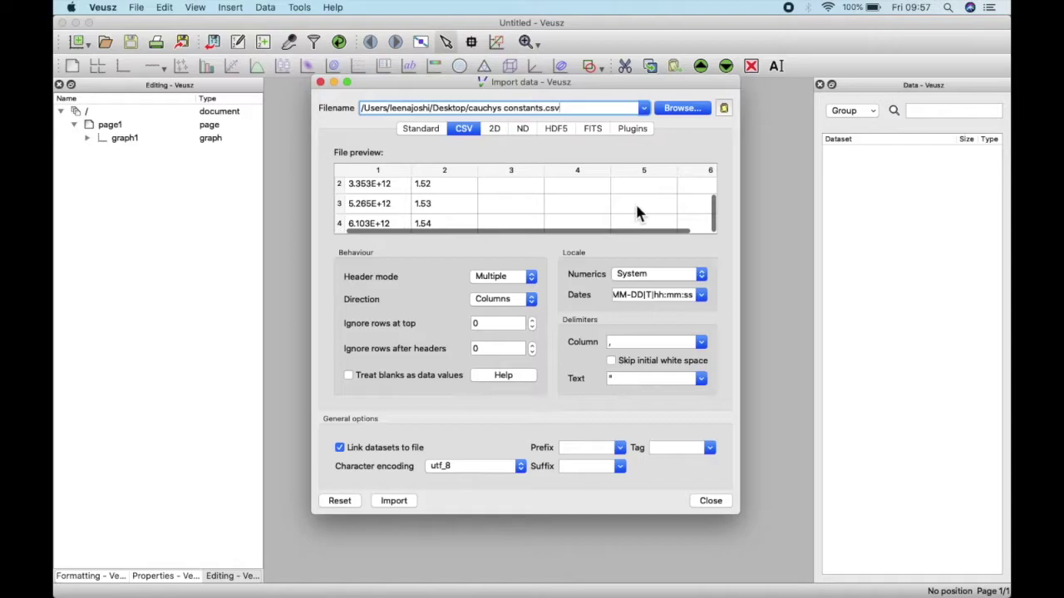
{"action": "left_click", "coordinate": [521, 279]}
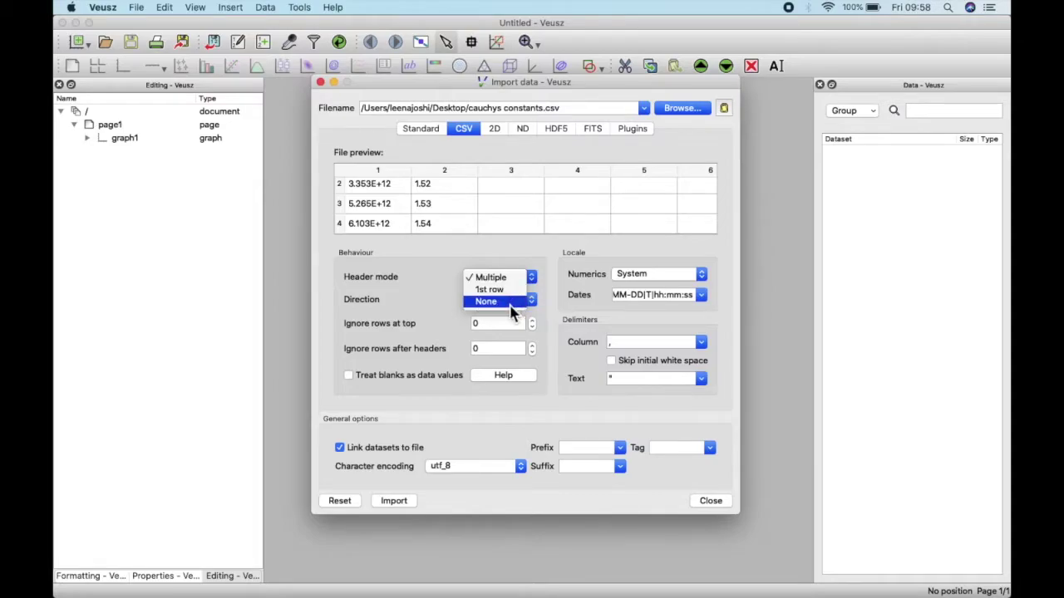
{"action": "left_click", "coordinate": [512, 306]}
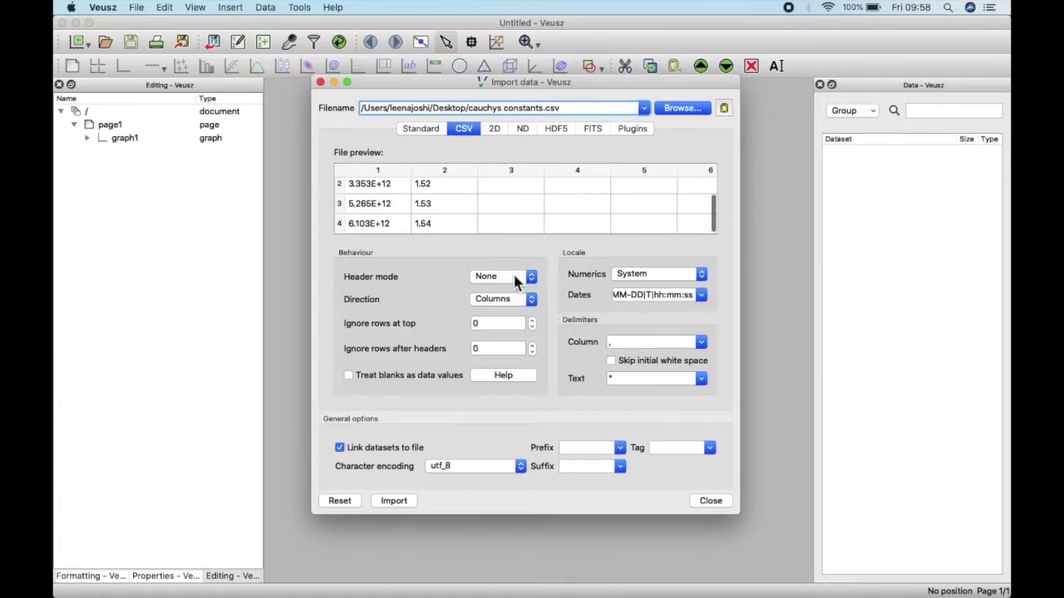
{"action": "left_click", "coordinate": [376, 172]}
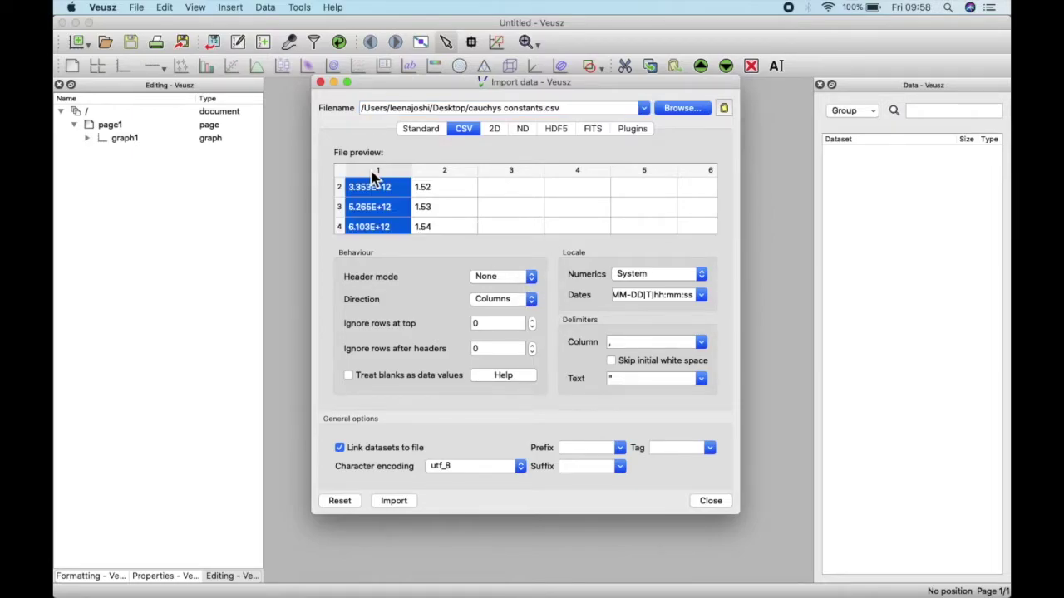
{"action": "left_click", "coordinate": [371, 177]}
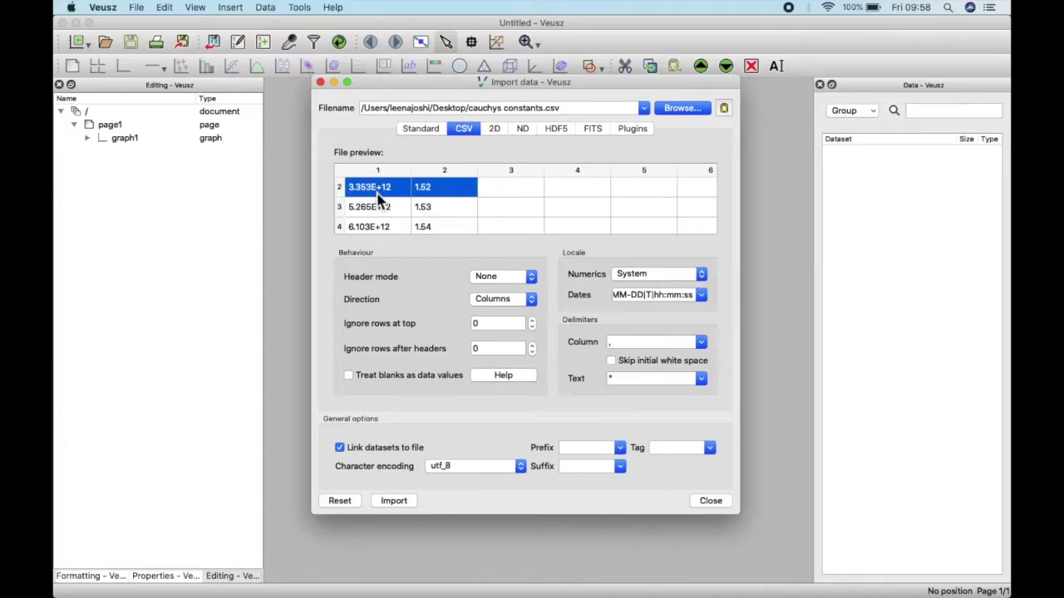
{"action": "scroll", "coordinate": [378, 190], "scroll_direction": "up", "scroll_amount": 1}
{"action": "left_click", "coordinate": [378, 190]}
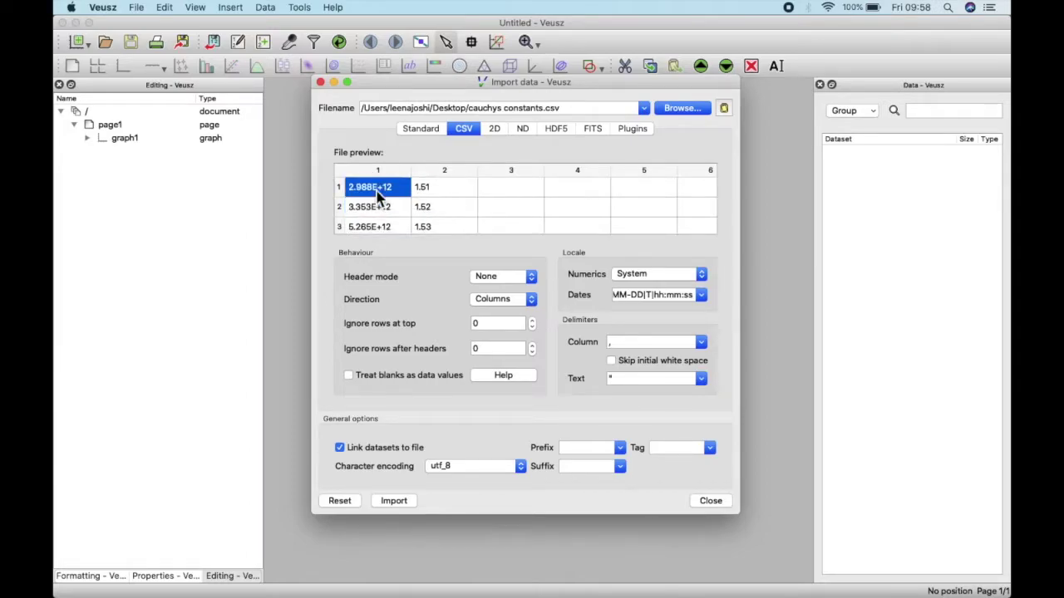
{"action": "key", "text": "shift+Right"}
{"action": "key", "text": "shift+Down"}
{"action": "key", "text": "shift+Down"}
{"action": "key", "text": "shift+Down"}
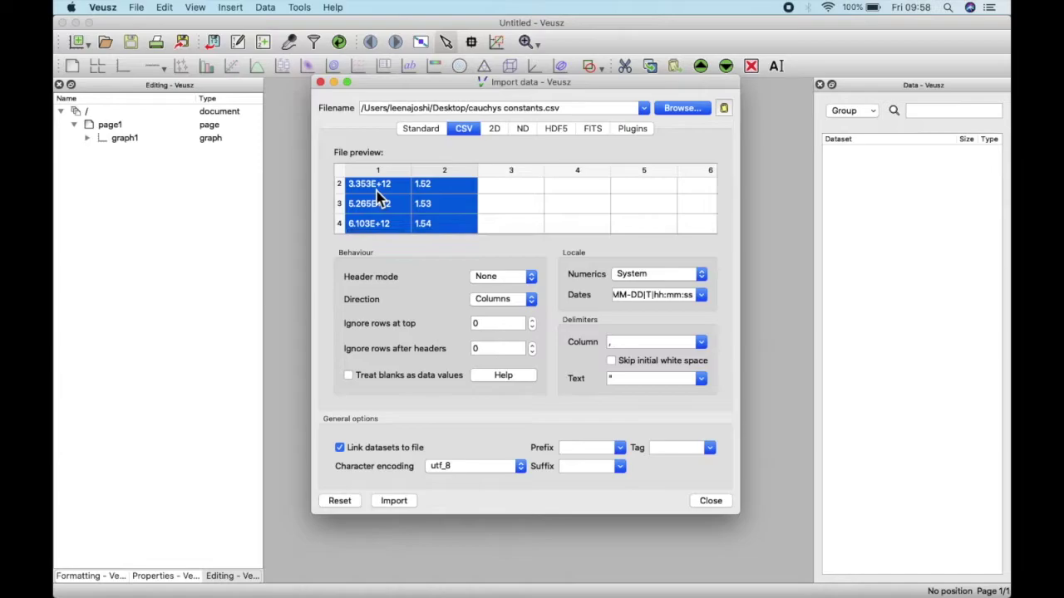
{"action": "left_click", "coordinate": [389, 506]}
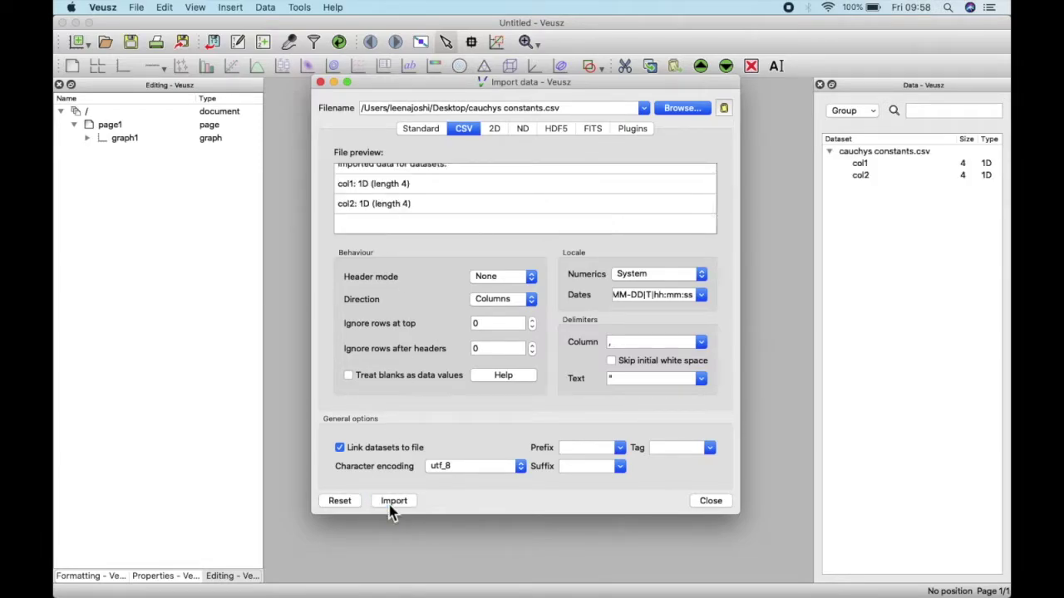
Step: Close the import window and add an xy plot to graph1
{"action": "left_click", "coordinate": [712, 502]}
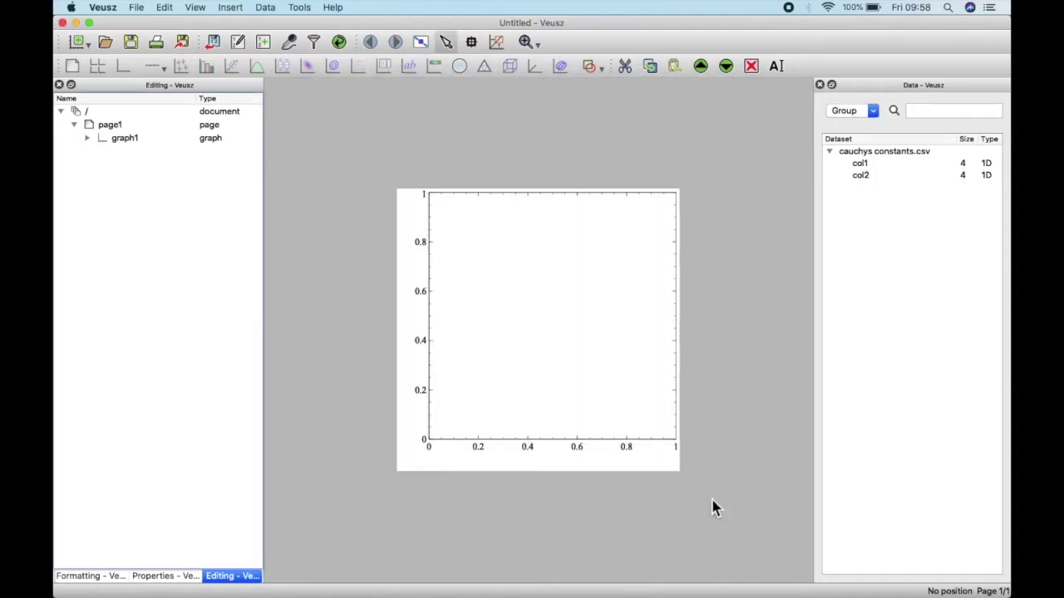
{"action": "left_click", "coordinate": [572, 323]}
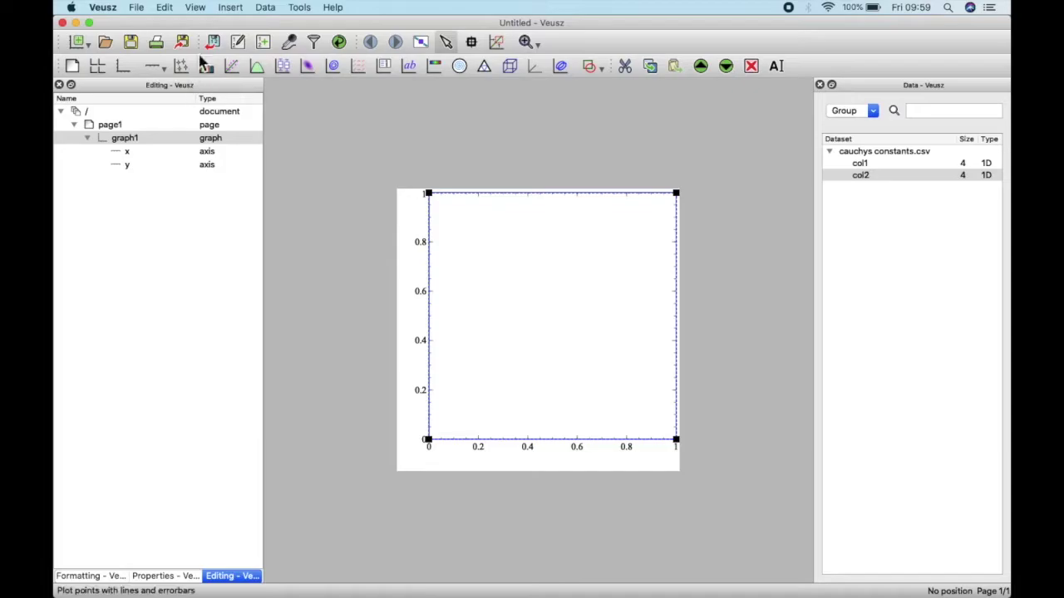
{"action": "left_click", "coordinate": [234, 10]}
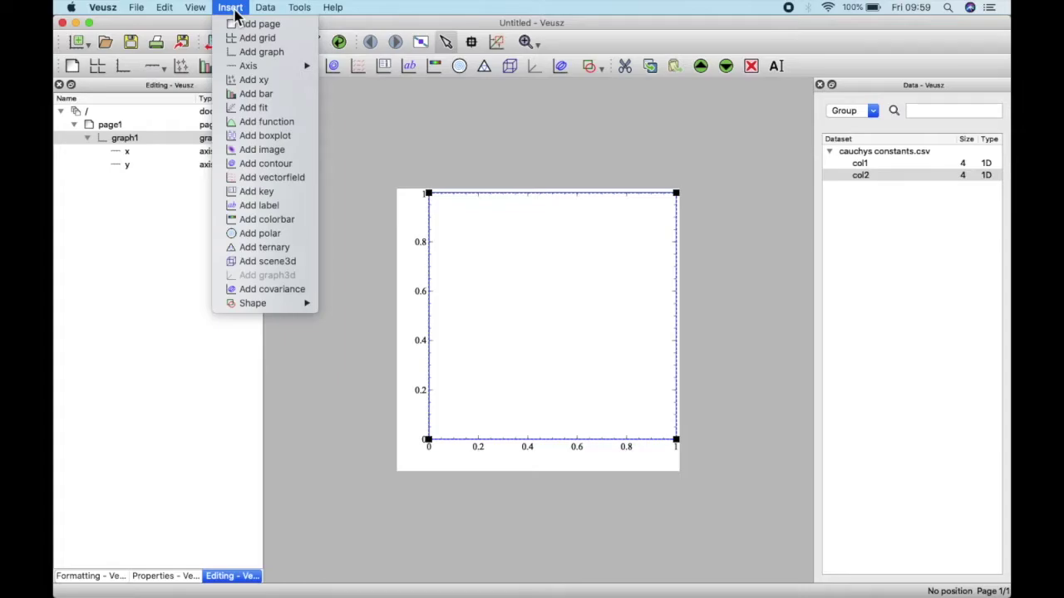
{"action": "left_click", "coordinate": [244, 83]}
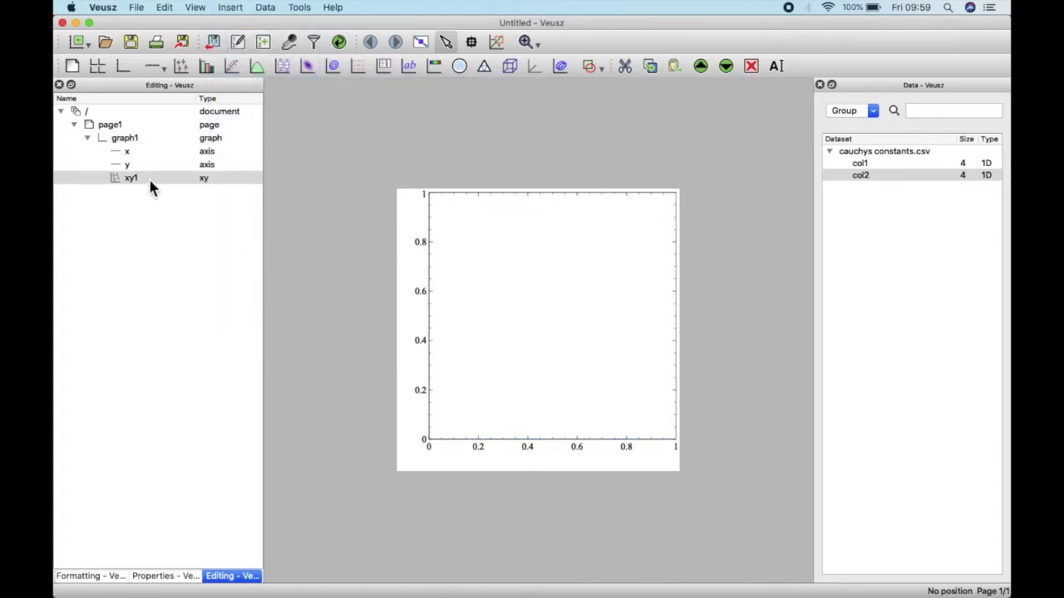
Step: Set the xy1 plot's X data to col1 and Y data to col2
{"action": "left_click", "coordinate": [147, 176]}
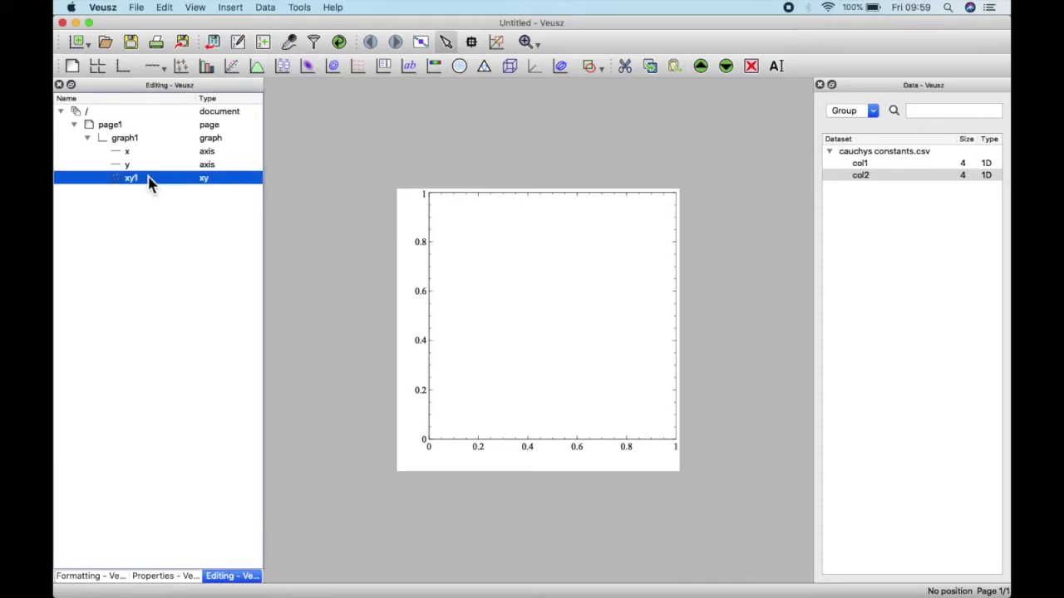
{"action": "left_click", "coordinate": [163, 576]}
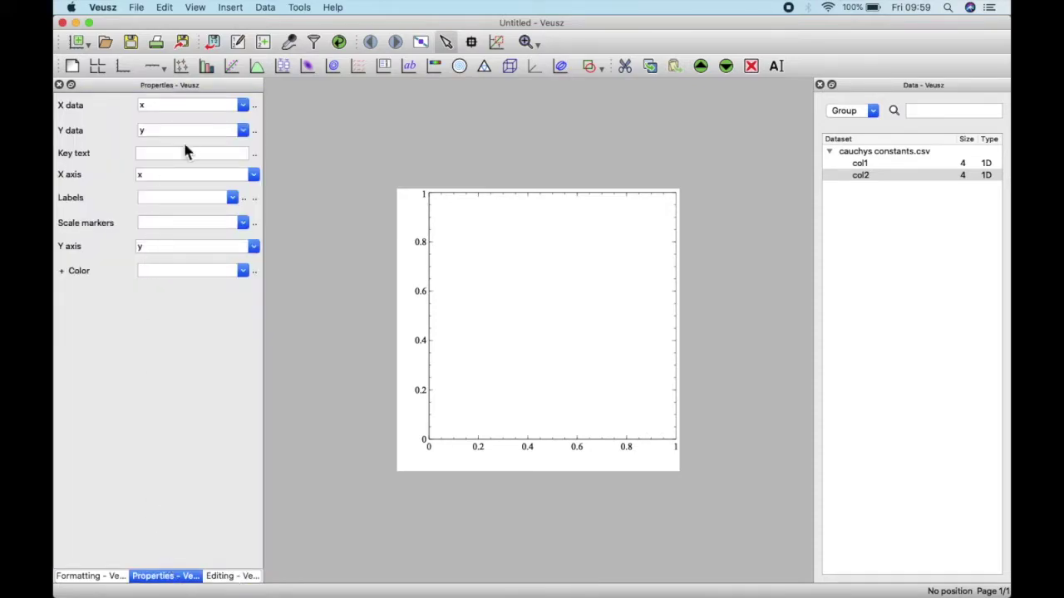
{"action": "left_click", "coordinate": [243, 105]}
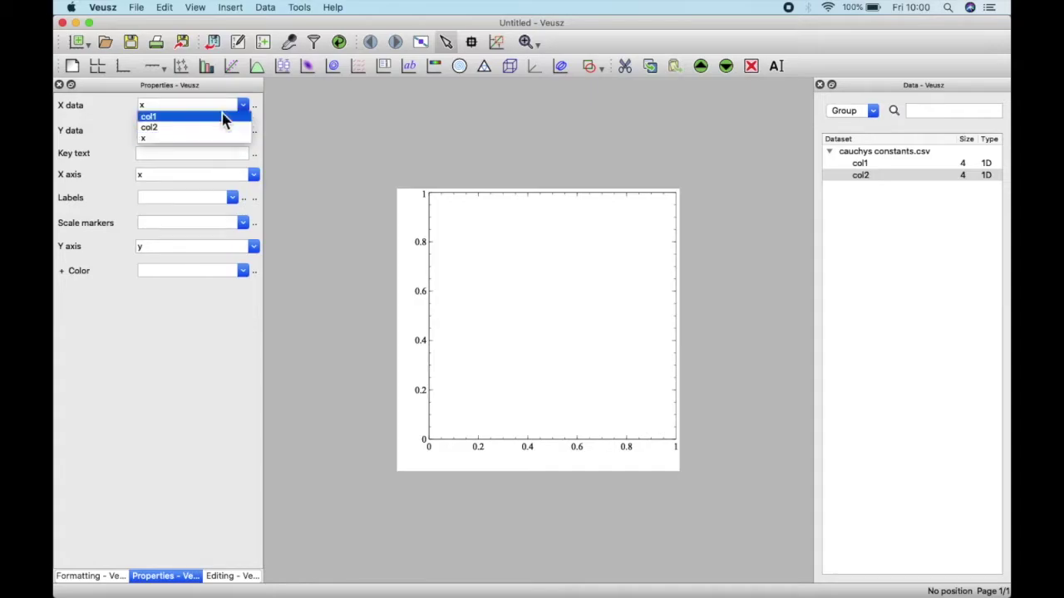
{"action": "left_click", "coordinate": [222, 119]}
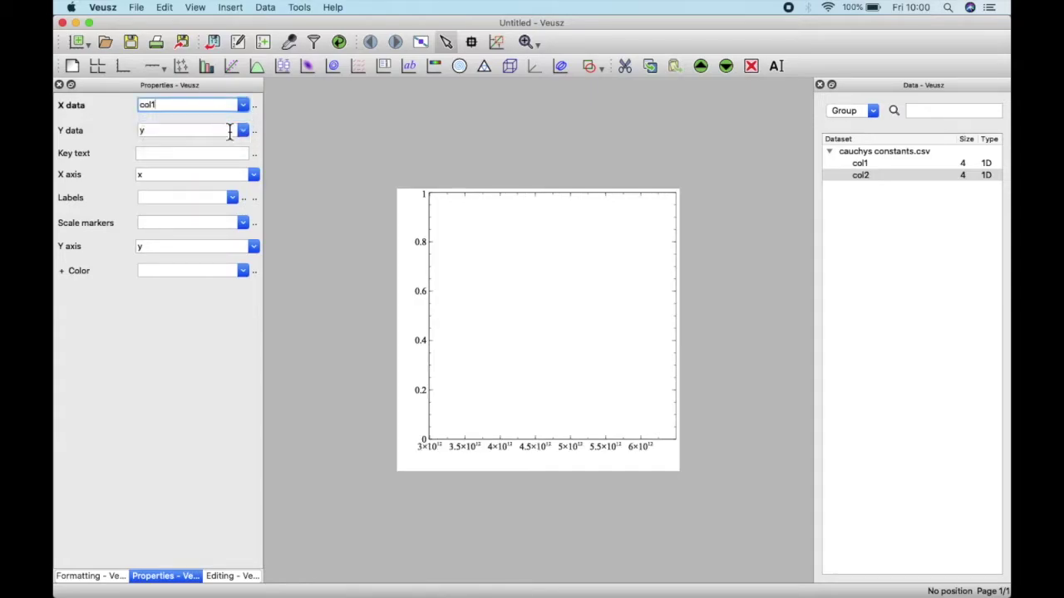
{"action": "left_click", "coordinate": [243, 130]}
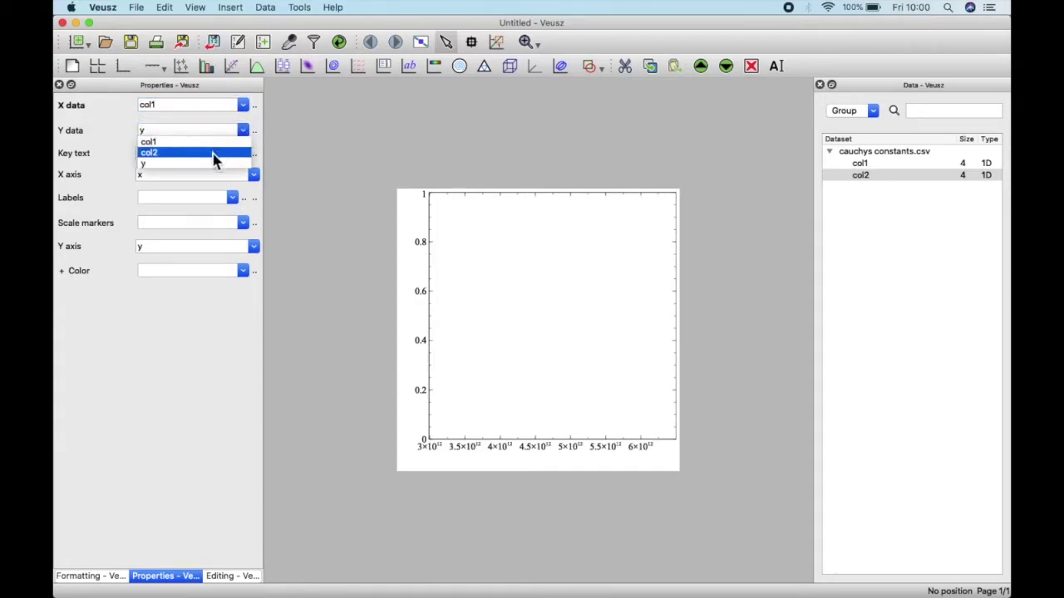
{"action": "left_click", "coordinate": [213, 158]}
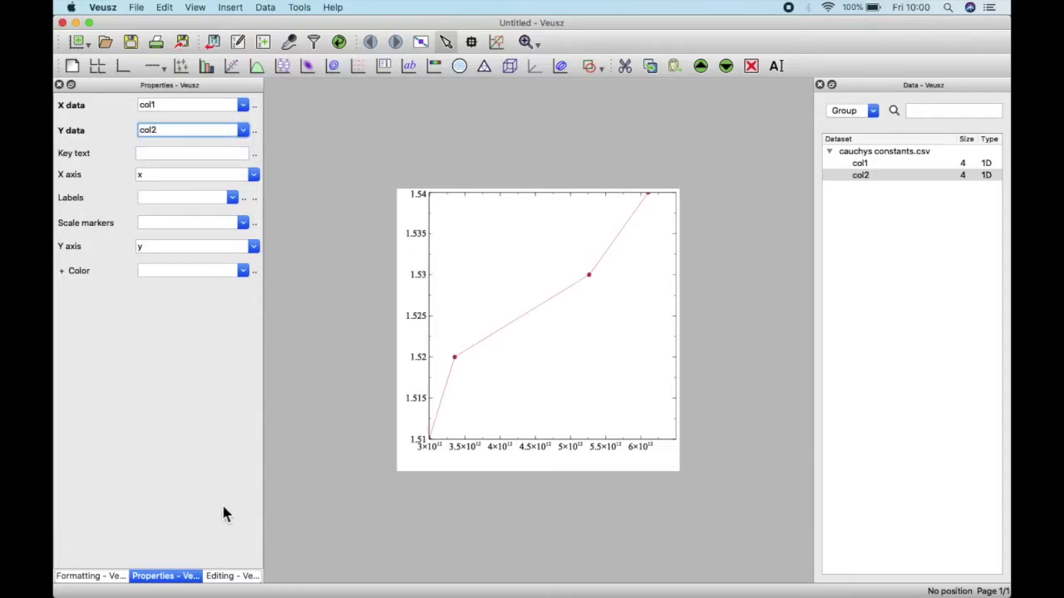
Step: Select the x axis and give it a provisional range of 0 to 1
{"action": "left_click", "coordinate": [222, 579]}
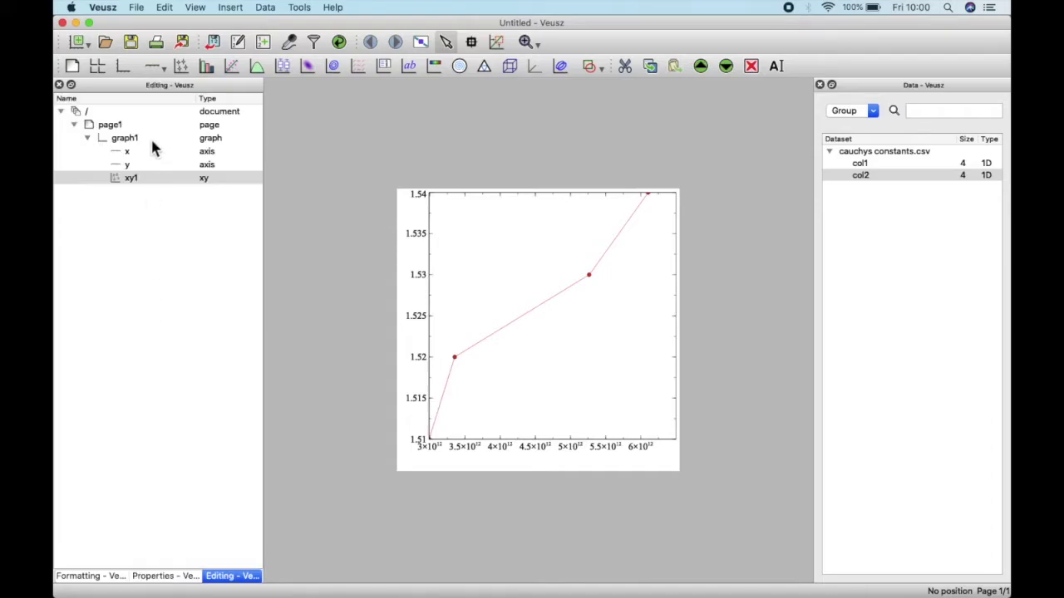
{"action": "left_click", "coordinate": [129, 152]}
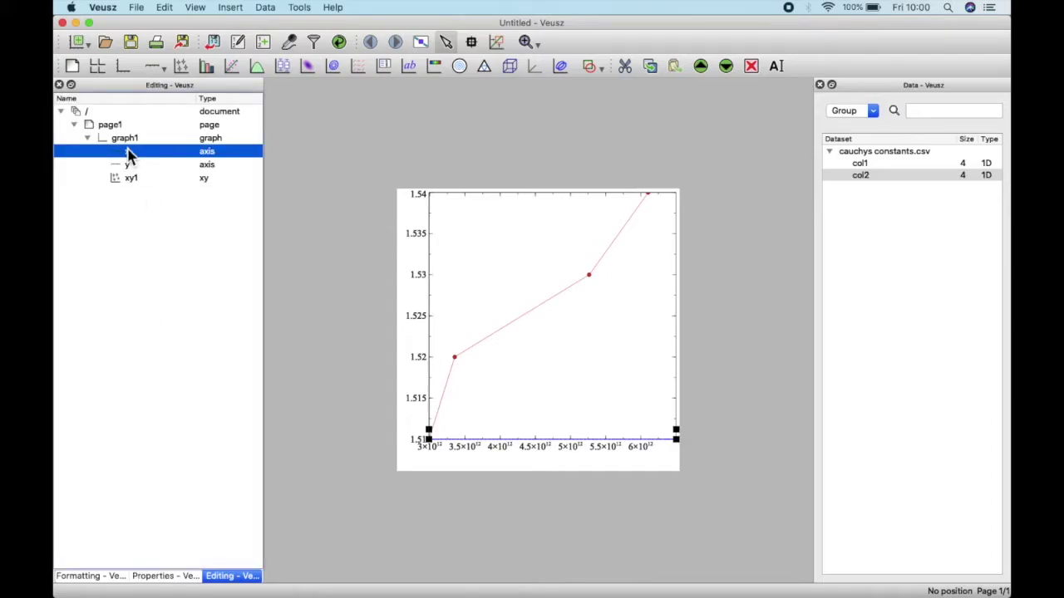
{"action": "left_click", "coordinate": [164, 579]}
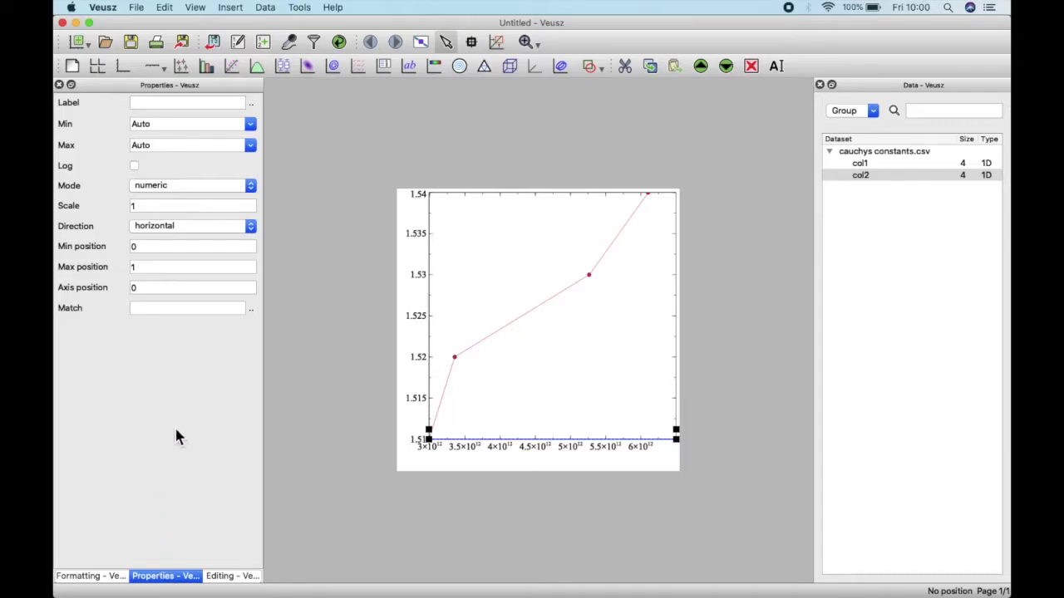
{"action": "left_click", "coordinate": [250, 126]}
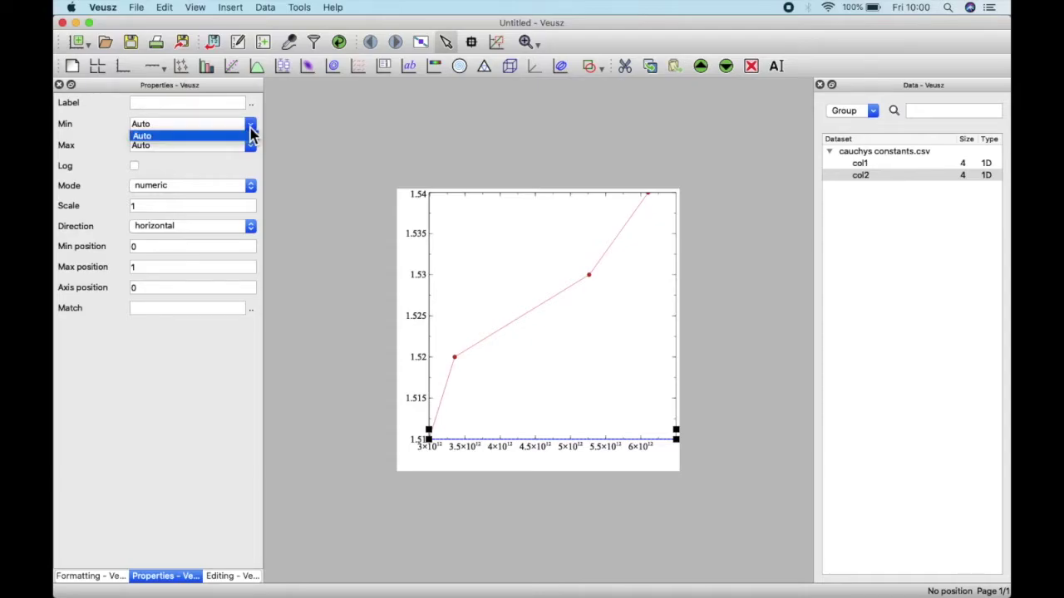
{"action": "left_click", "coordinate": [217, 153]}
{"action": "left_click", "coordinate": [192, 124]}
{"action": "key", "text": "BackSpace"}
{"action": "key", "text": "BackSpace"}
{"action": "key", "text": "BackSpace"}
{"action": "key", "text": "BackSpace"}
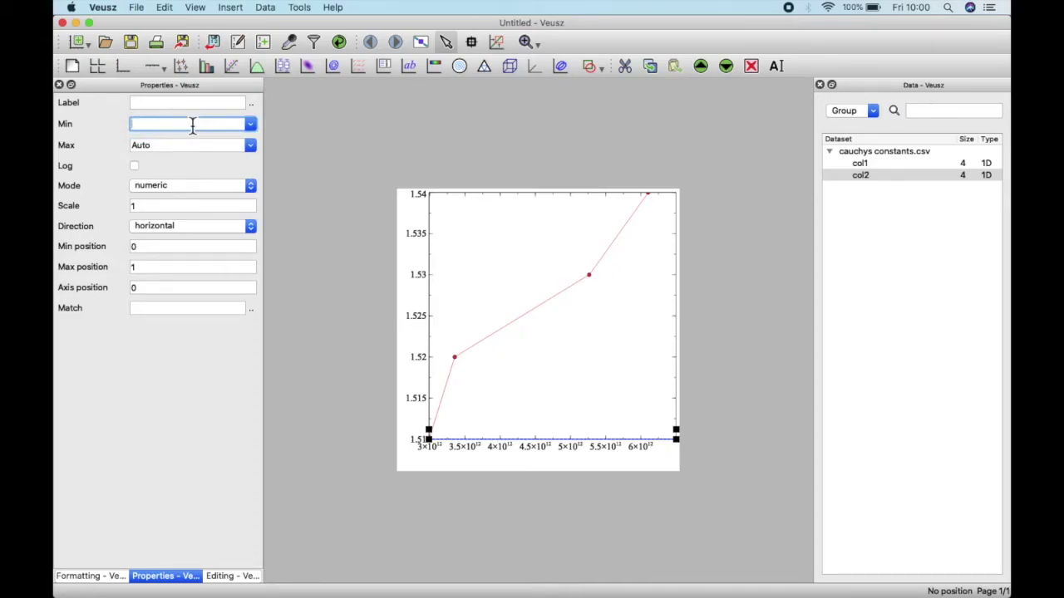
{"action": "type", "text": "0"}
{"action": "left_click", "coordinate": [189, 147]}
{"action": "key", "text": "BackSpace"}
{"action": "key", "text": "BackSpace"}
{"action": "key", "text": "BackSpace"}
{"action": "key", "text": "BackSpace"}
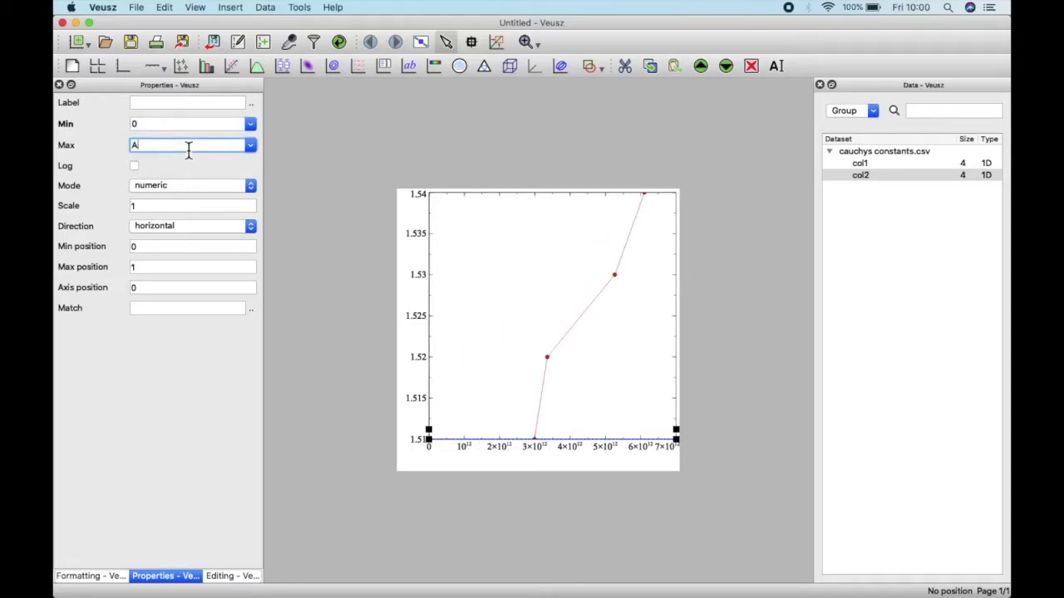
{"action": "type", "text": "1"}
{"action": "key", "text": "Return"}
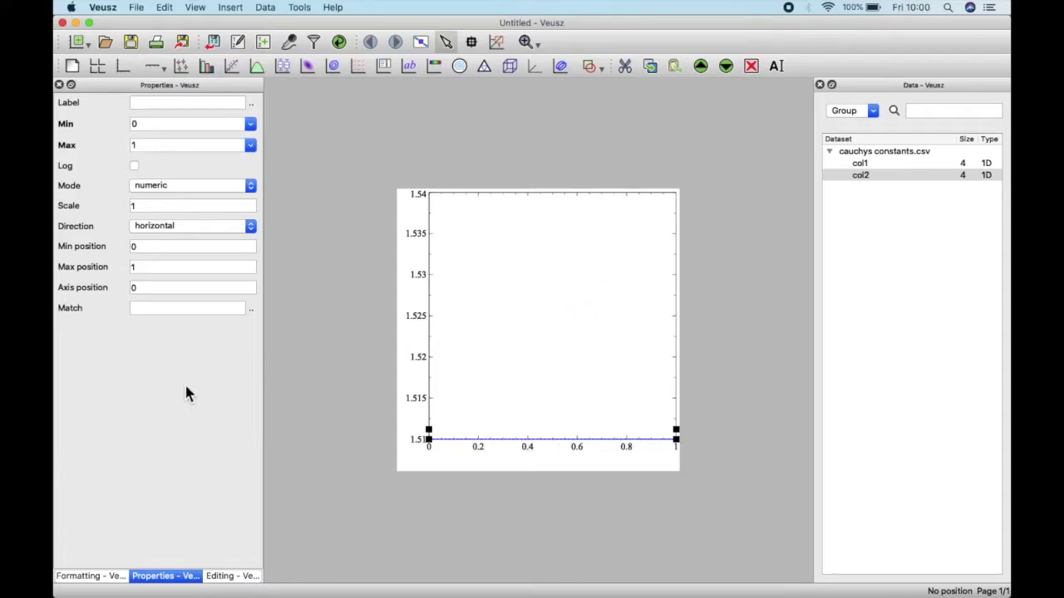
Step: Change the x axis minimum to 2e12
{"action": "left_click", "coordinate": [152, 124]}
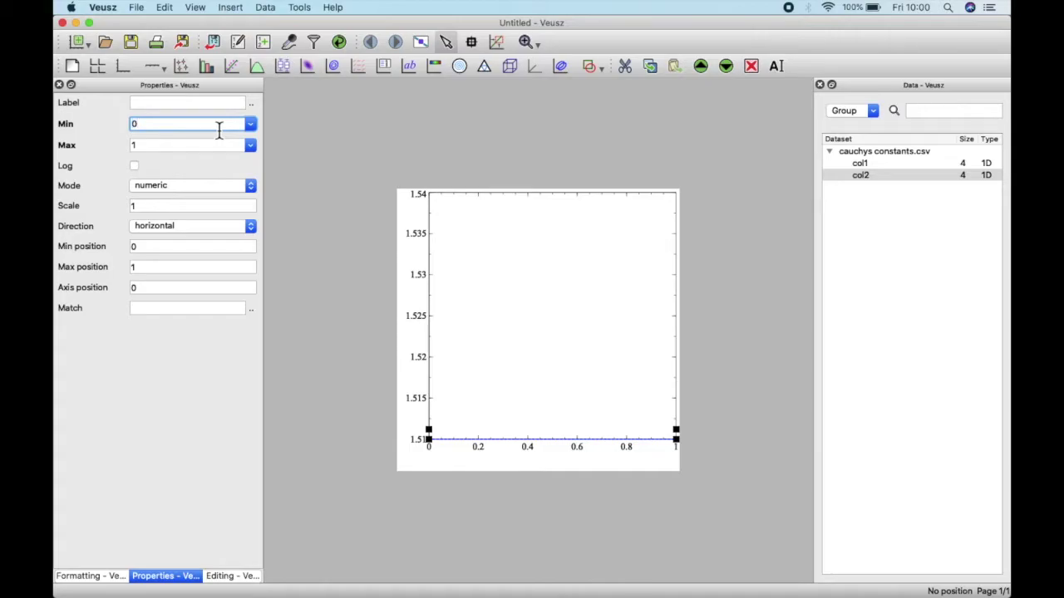
{"action": "key", "text": "BackSpace"}
{"action": "type", "text": "2E12"}
{"action": "left_click", "coordinate": [203, 147]}
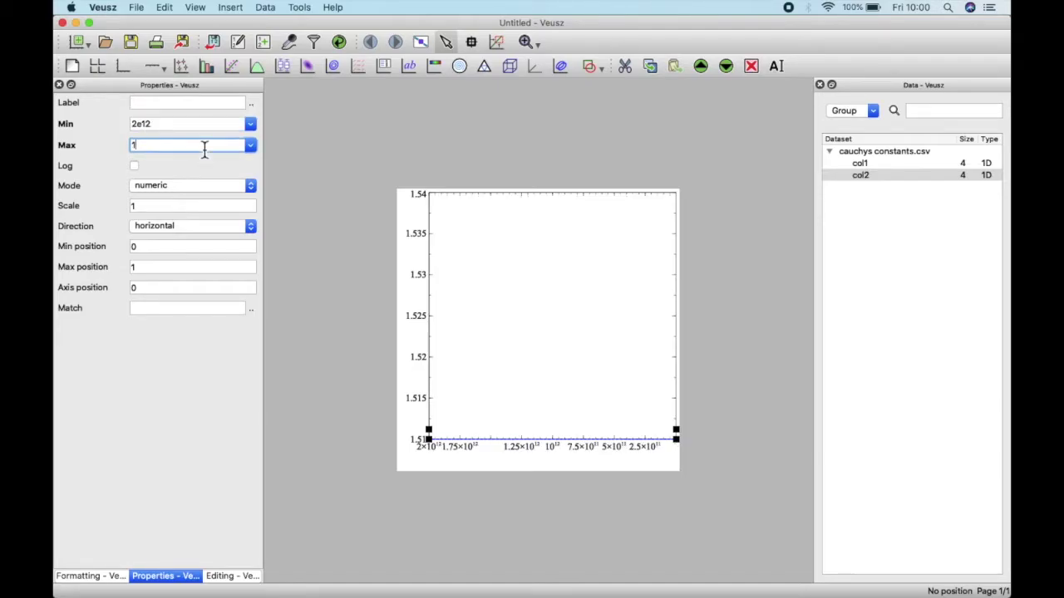
Step: Check col1's values, then set the x axis maximum to 7e12
{"action": "right_click", "coordinate": [926, 164]}
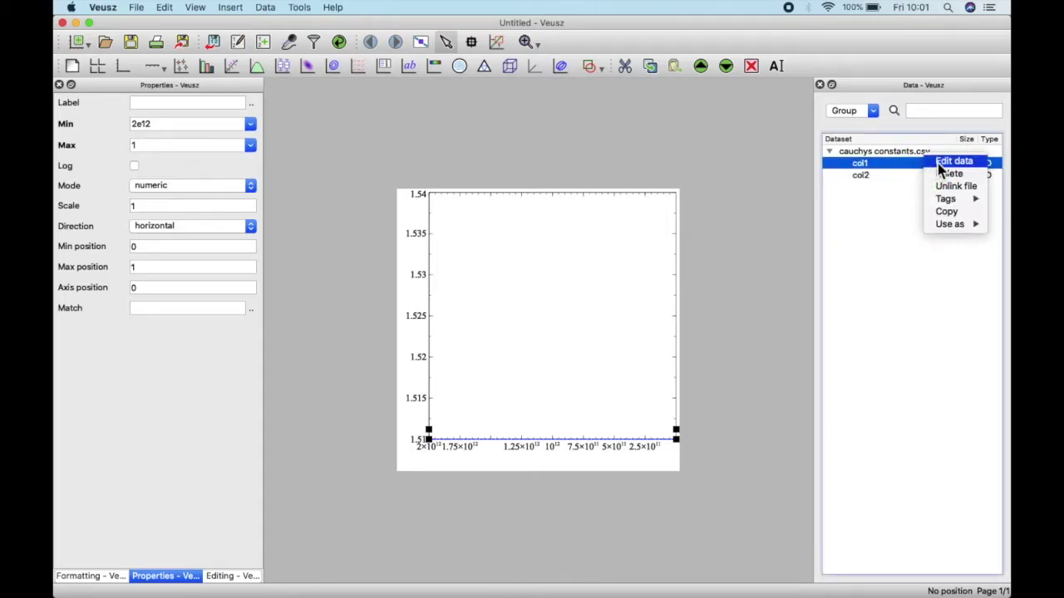
{"action": "left_click", "coordinate": [948, 161]}
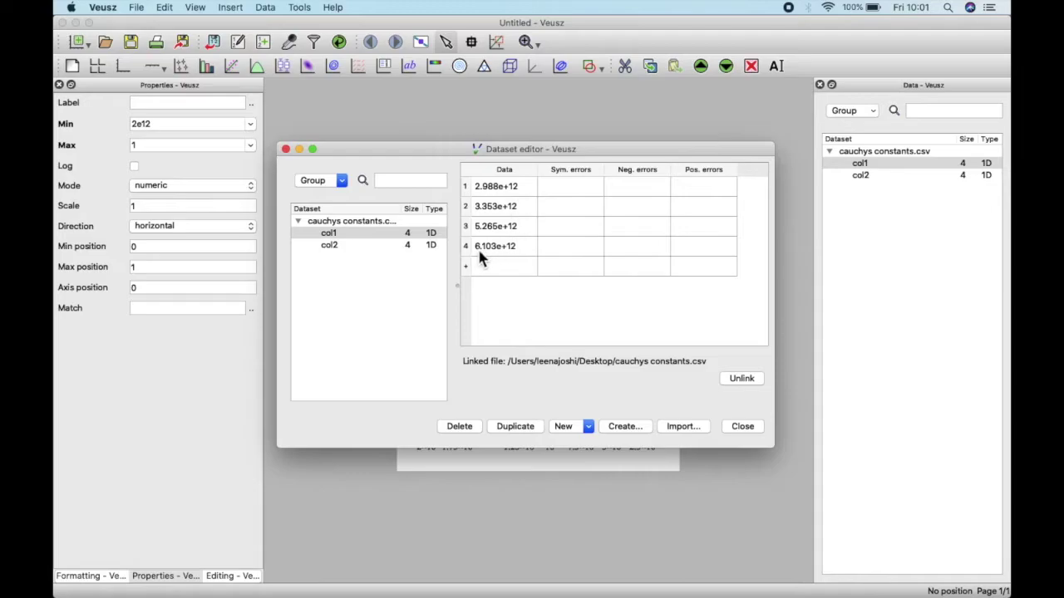
{"action": "left_click", "coordinate": [755, 424]}
{"action": "double_click", "coordinate": [177, 154]}
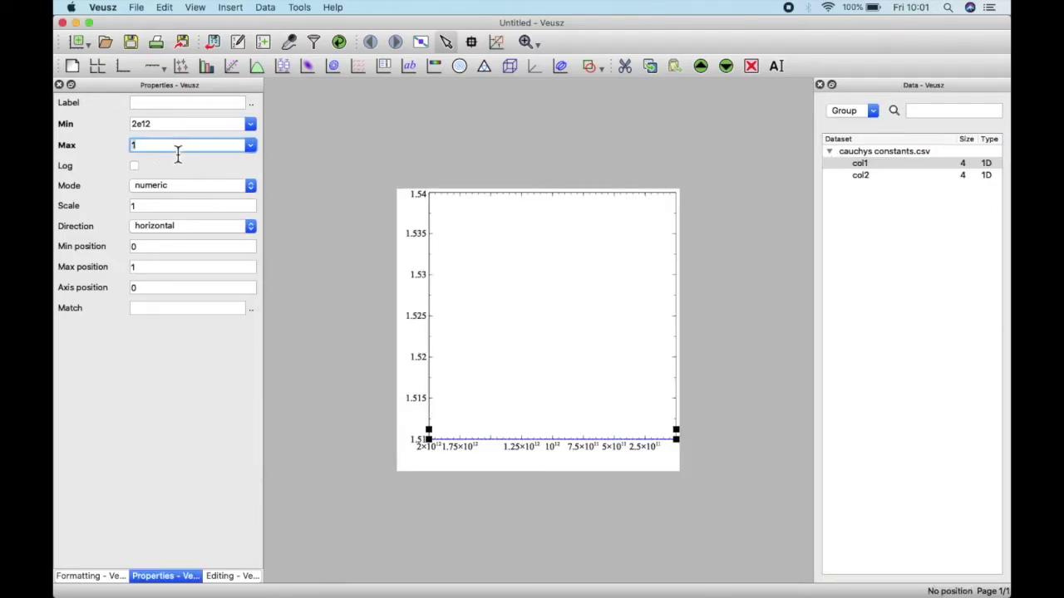
{"action": "type", "text": "7E12"}
{"action": "key", "text": "Return"}
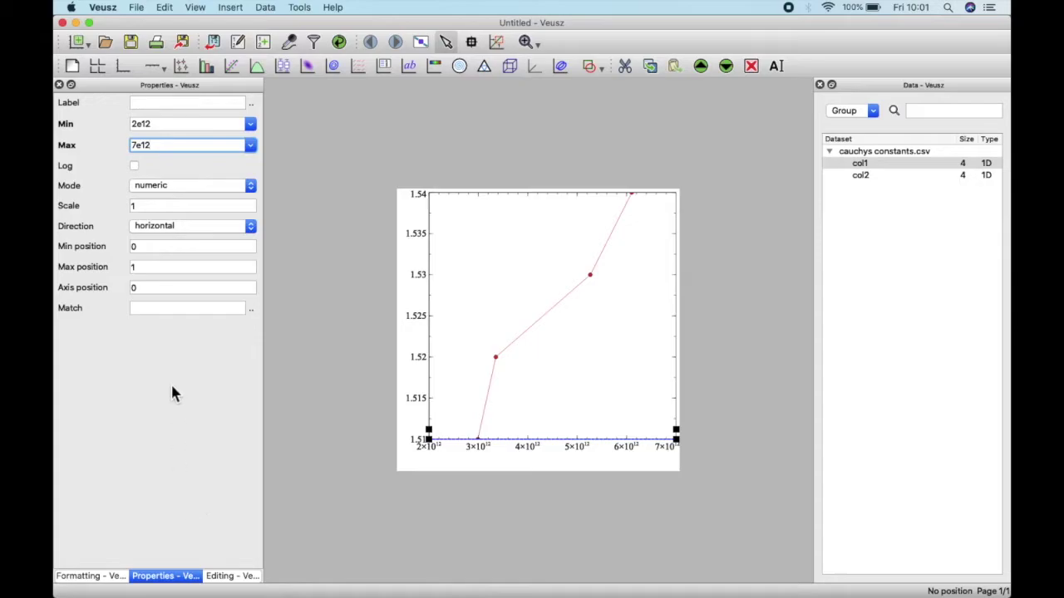
{"action": "left_click", "coordinate": [89, 577]}
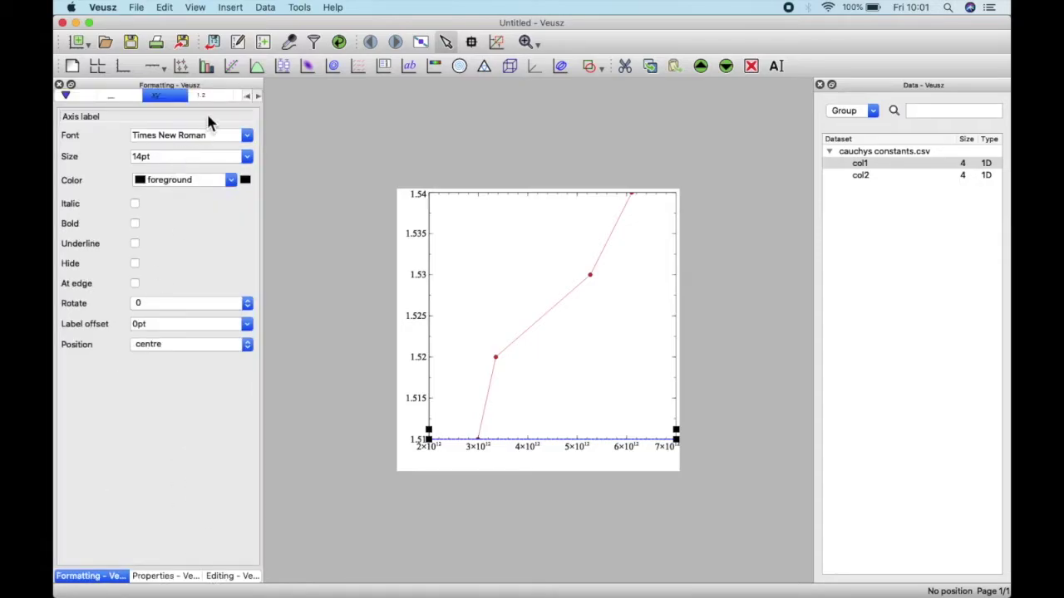
{"action": "left_click", "coordinate": [221, 577]}
Step: Set the y axis minimum to 1.5 and refine its maximum from 1.6 to 1.55
{"action": "left_click", "coordinate": [128, 165]}
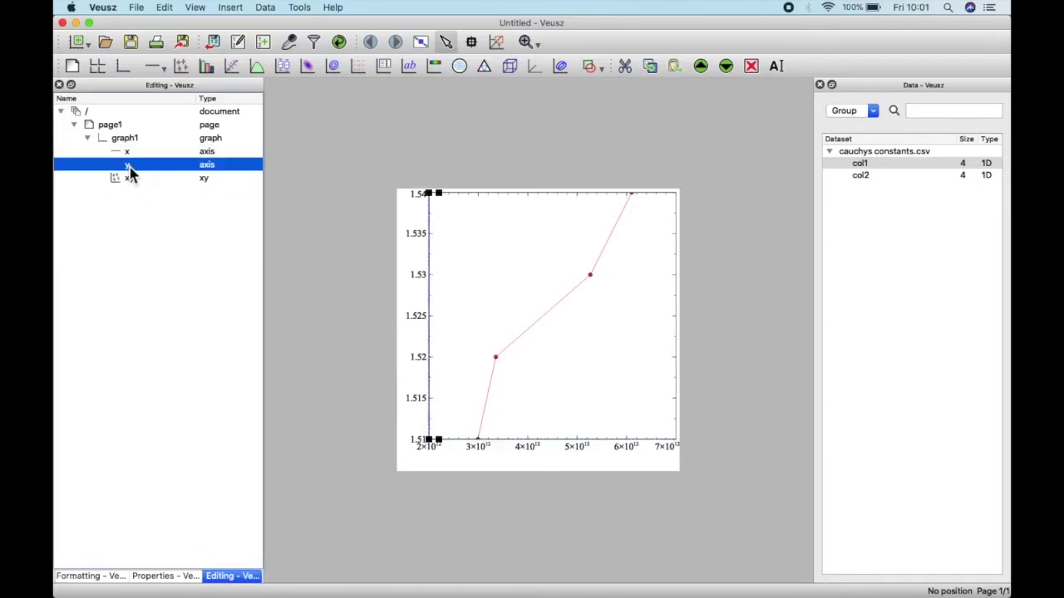
{"action": "left_click", "coordinate": [166, 576]}
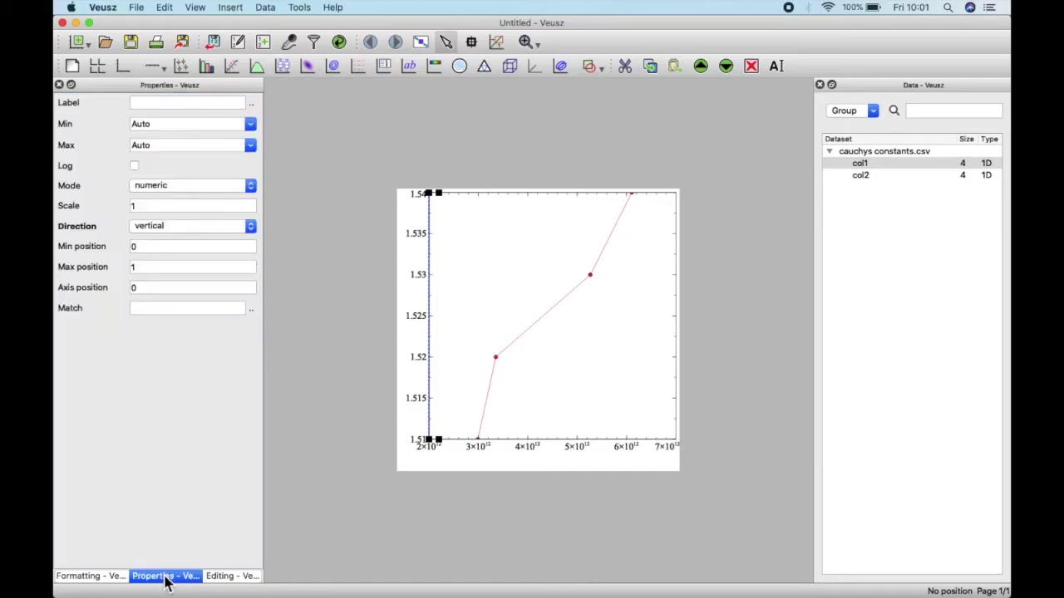
{"action": "left_click", "coordinate": [227, 124]}
{"action": "type", "text": "1"}
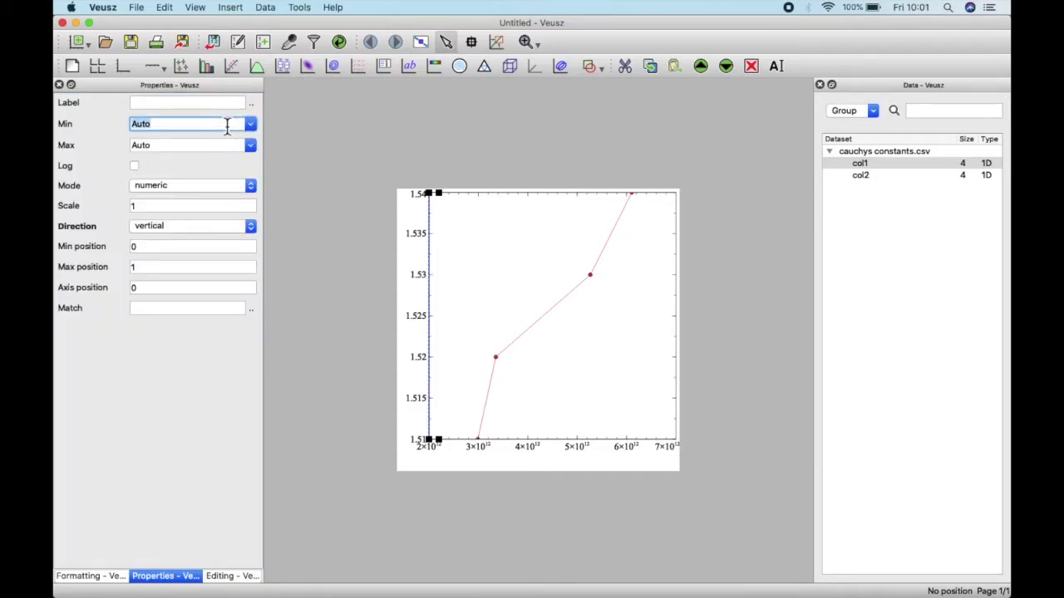
{"action": "type", "text": ".5"}
{"action": "left_click", "coordinate": [200, 147]}
{"action": "type", "text": "1.6"}
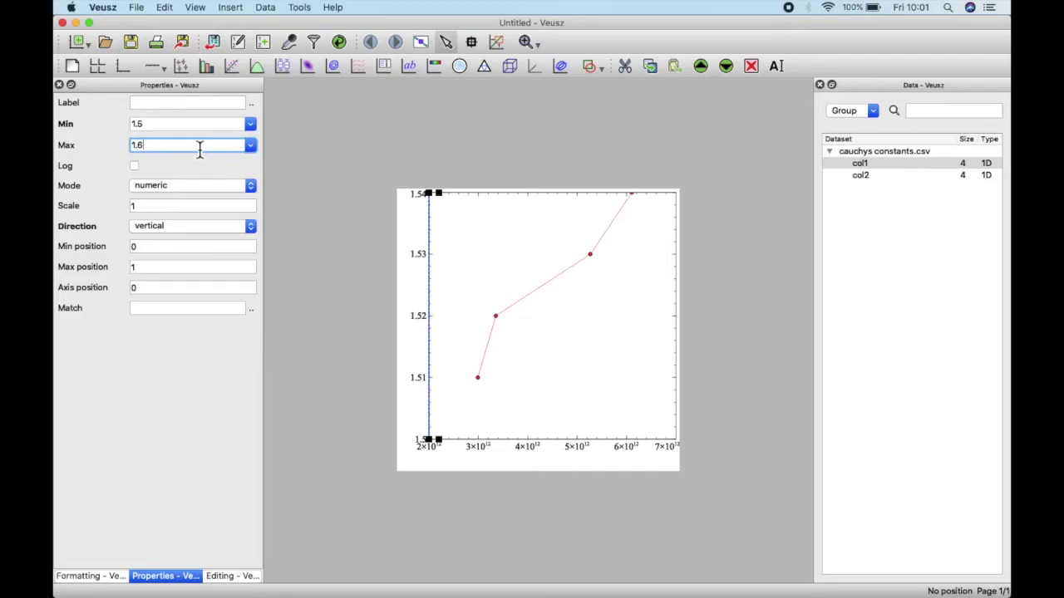
{"action": "key", "text": "Return"}
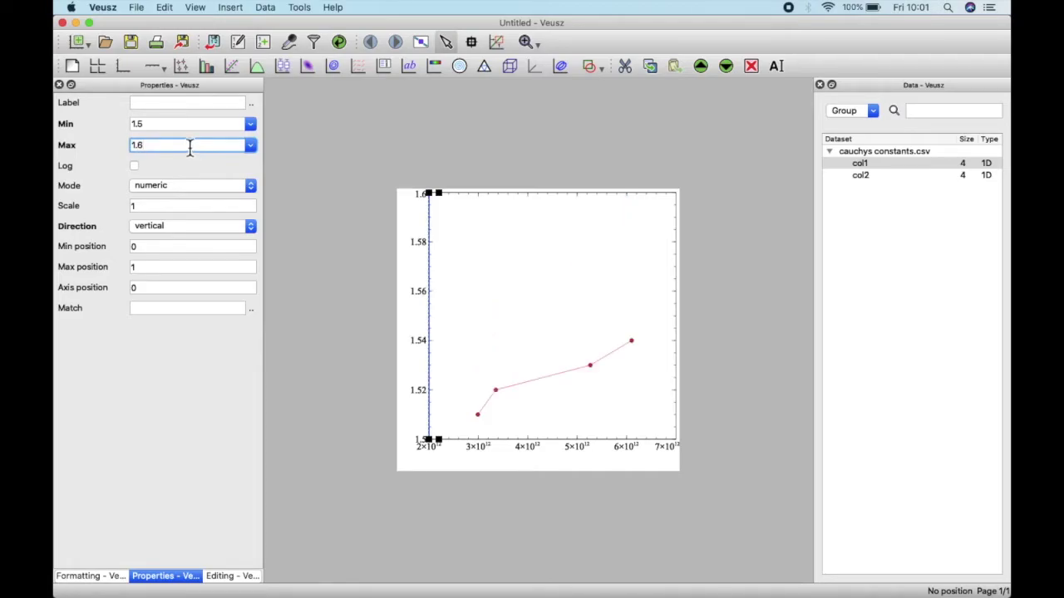
{"action": "key", "text": "BackSpace"}
{"action": "type", "text": "56"}
{"action": "key", "text": "Return"}
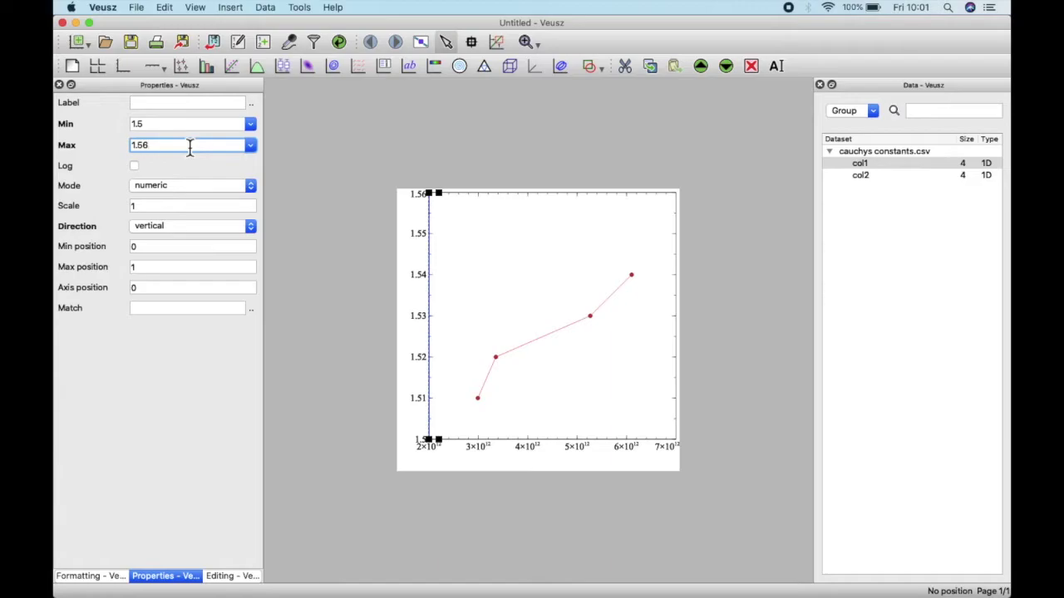
{"action": "key", "text": "BackSpace"}
{"action": "type", "text": "5"}
{"action": "key", "text": "Return"}
{"action": "left_click", "coordinate": [166, 408]}
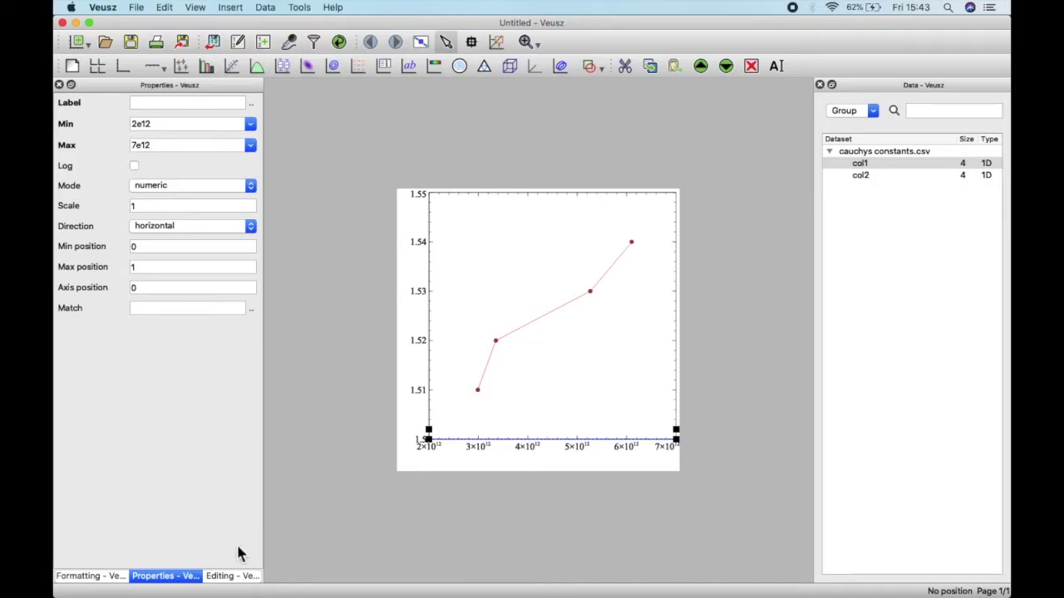
Step: Select the x axis and enter the label '1/ \lambda^{2}' (1/λ²)
{"action": "left_click", "coordinate": [223, 576]}
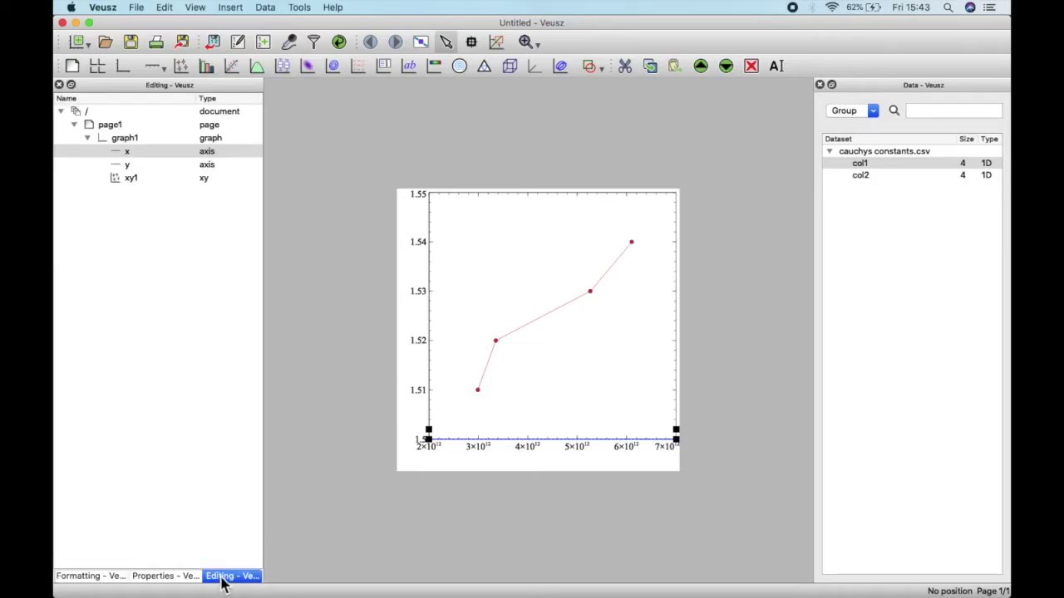
{"action": "left_click", "coordinate": [124, 154]}
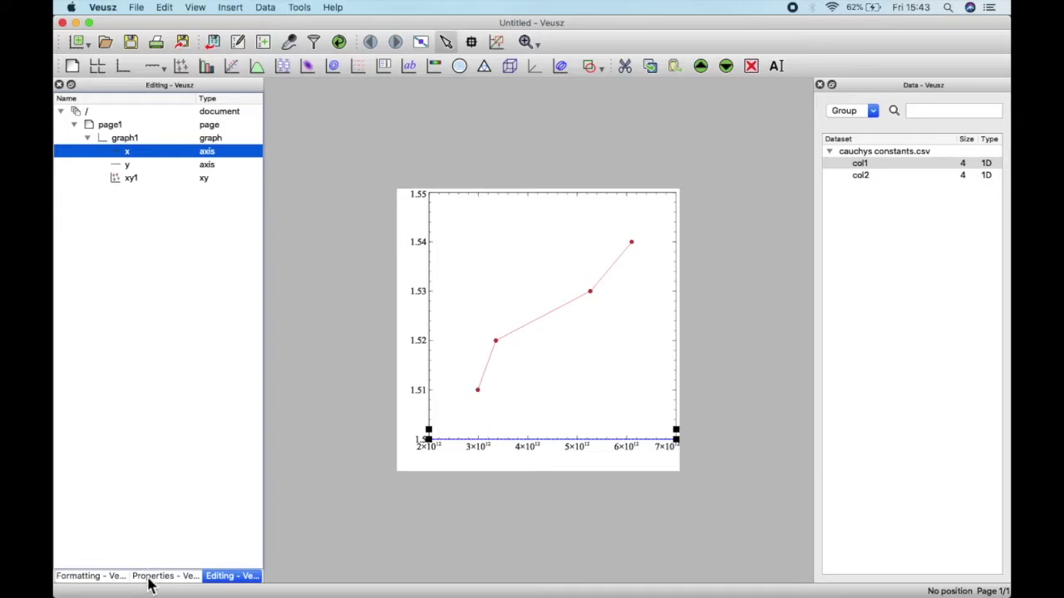
{"action": "left_click", "coordinate": [150, 577]}
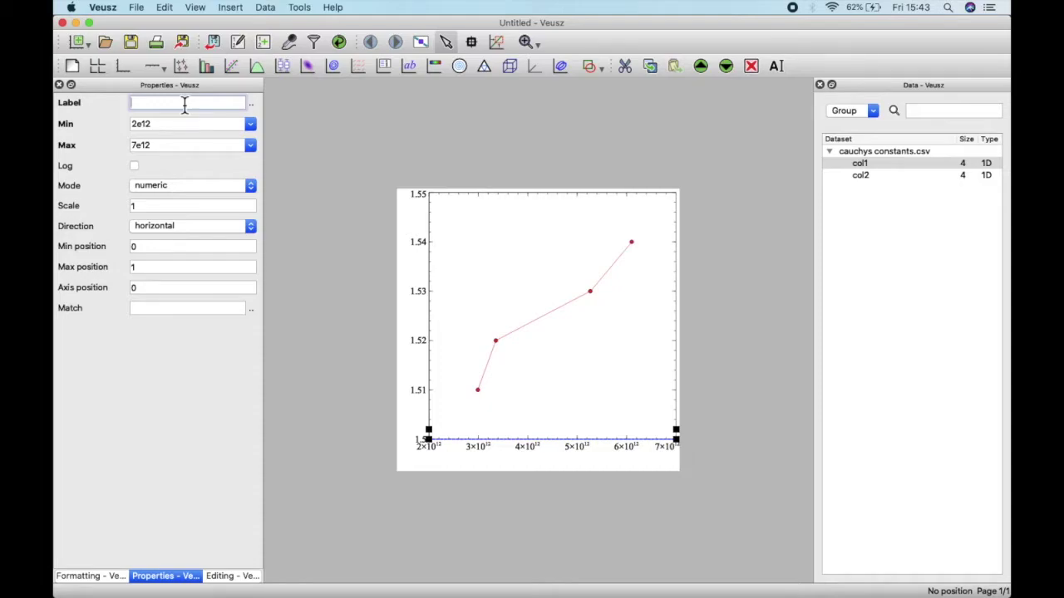
{"action": "left_click", "coordinate": [251, 104]}
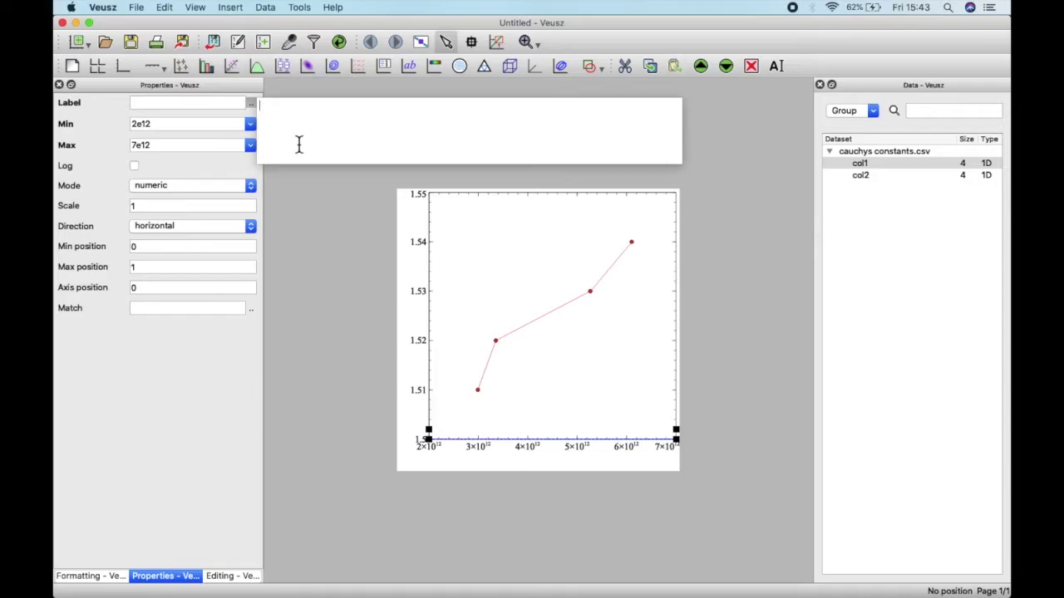
{"action": "type", "text": "1/"}
{"action": "type", "text": " \\lambd"}
{"action": "type", "text": "a"}
{"action": "type", "text": "^{}"}
{"action": "type", "text": "2"}
{"action": "key", "text": "Return"}
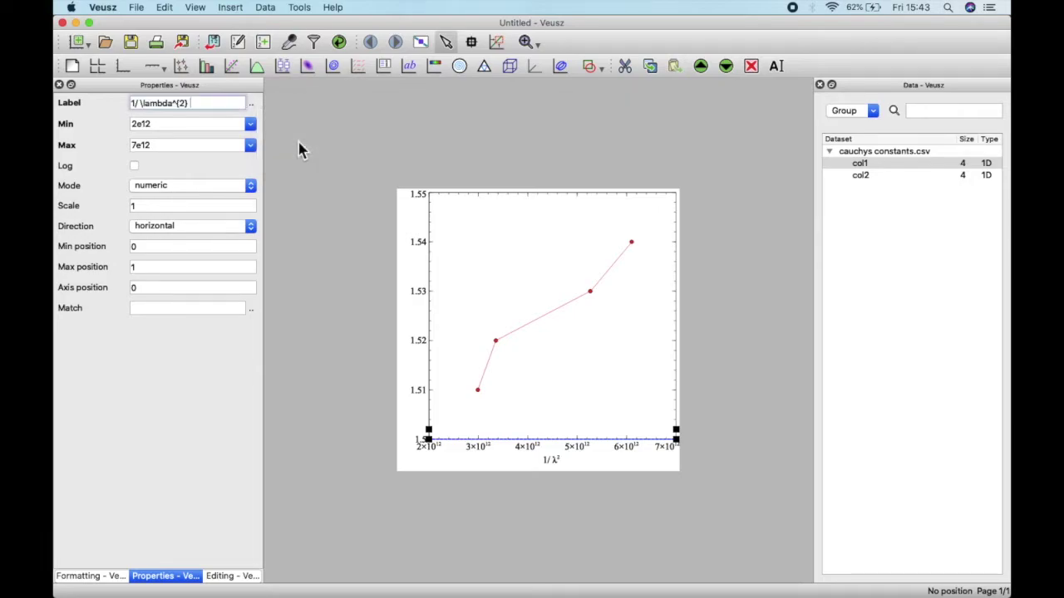
Step: Append the unit 'm^{-2}' to the x-axis label, then select the y axis
{"action": "left_click", "coordinate": [220, 105]}
{"action": "type", "text": "m^{}-2"}
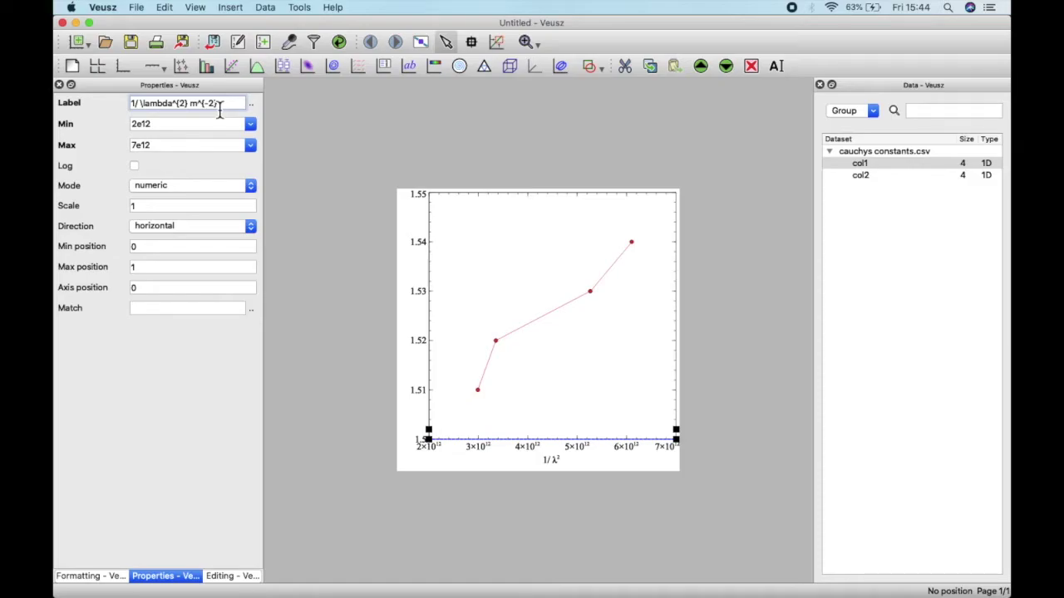
{"action": "key", "text": "Return"}
{"action": "left_click", "coordinate": [224, 576]}
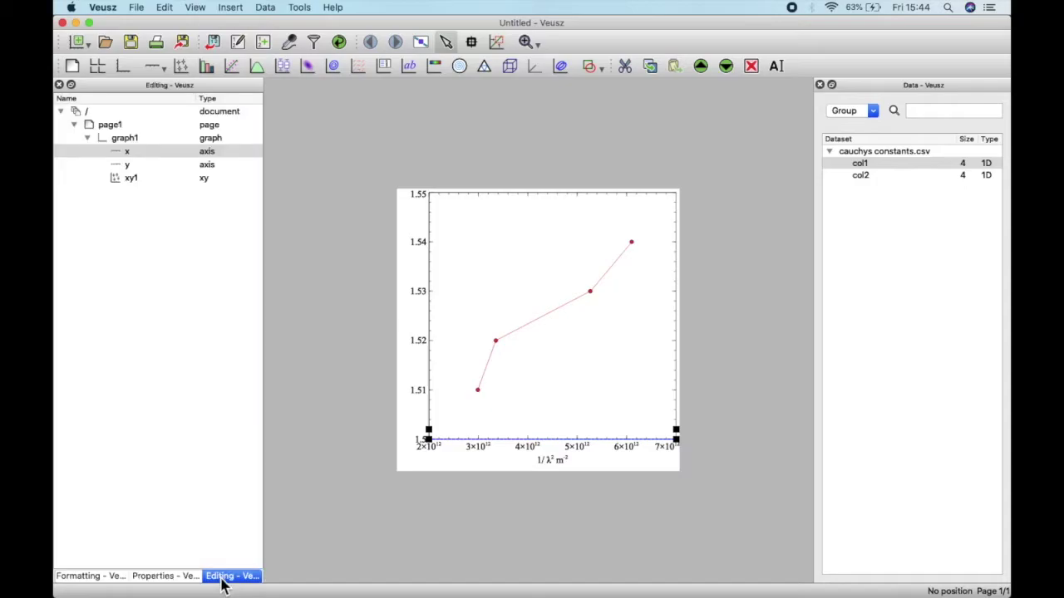
{"action": "left_click", "coordinate": [142, 166]}
Step: Label the y axis 'Refractive index'
{"action": "left_click", "coordinate": [165, 576]}
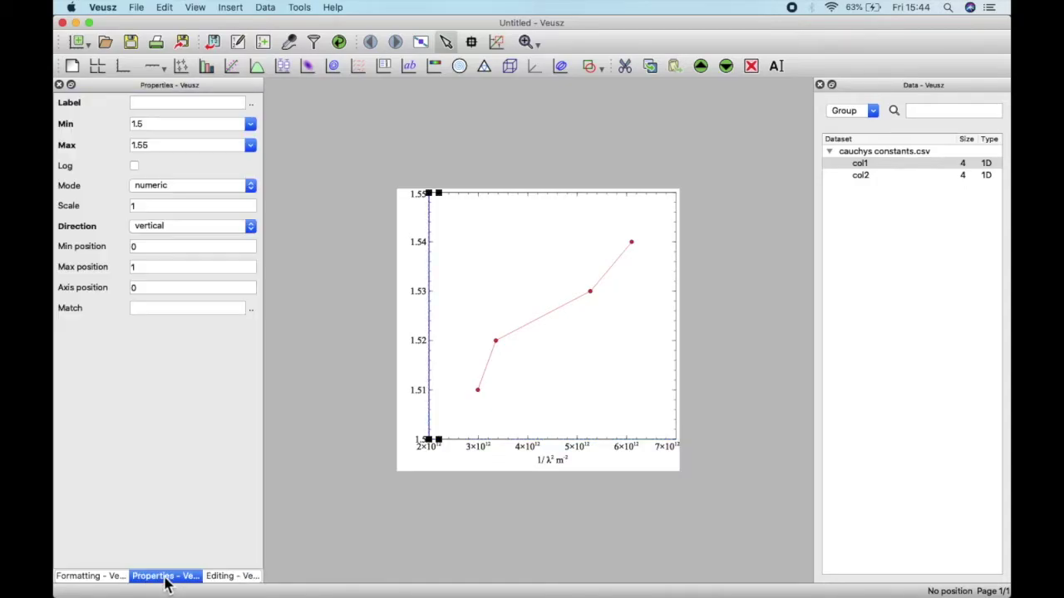
{"action": "left_click", "coordinate": [189, 108]}
{"action": "type", "text": "Refractive "}
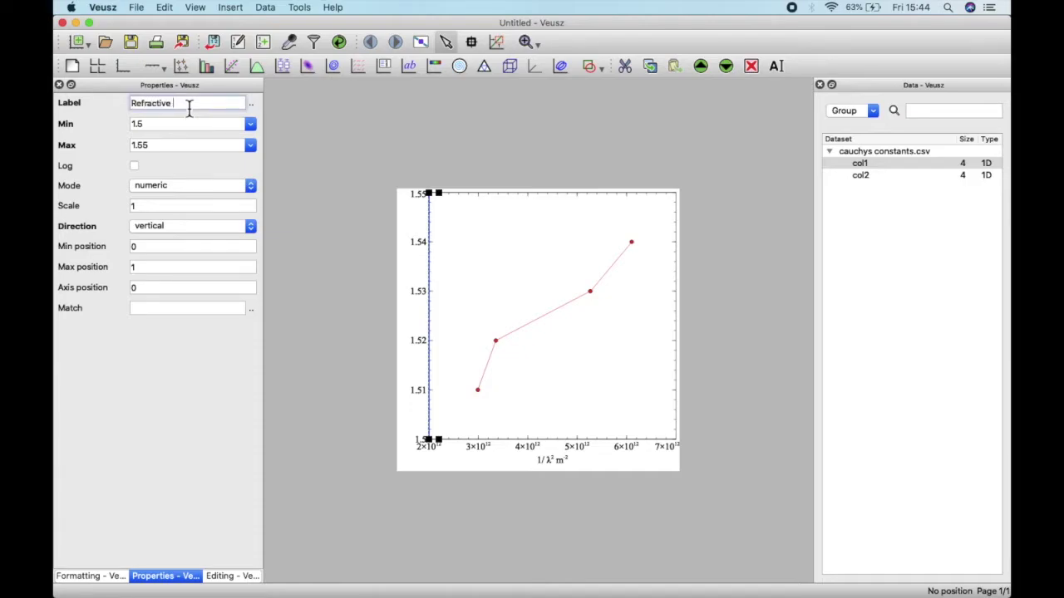
{"action": "type", "text": "index"}
{"action": "key", "text": "Return"}
Step: Set the y-axis label font to Arial Black
{"action": "left_click", "coordinate": [91, 576]}
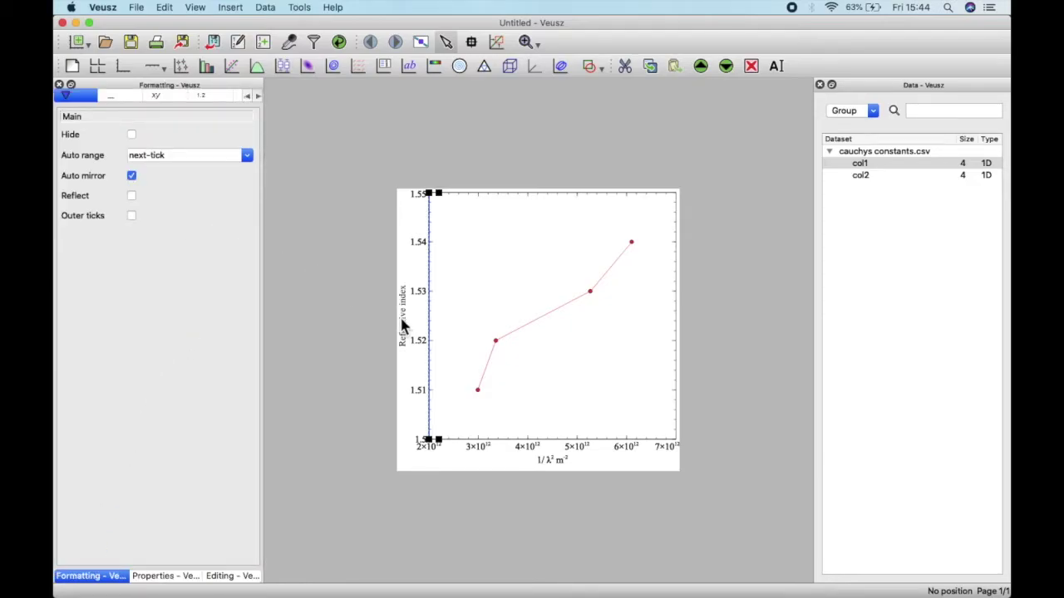
{"action": "left_click", "coordinate": [121, 100]}
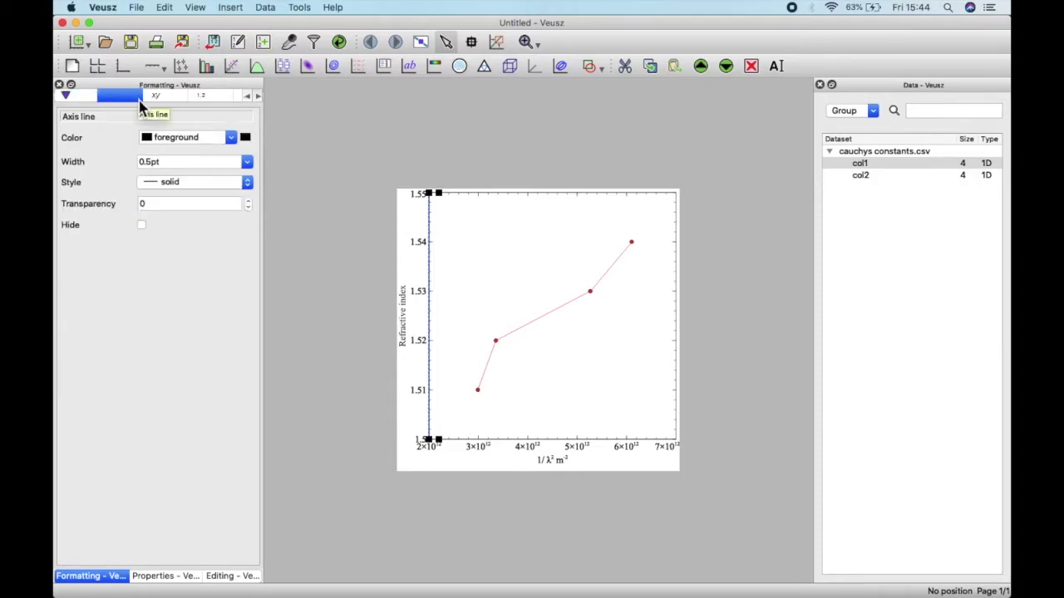
{"action": "left_click", "coordinate": [157, 97]}
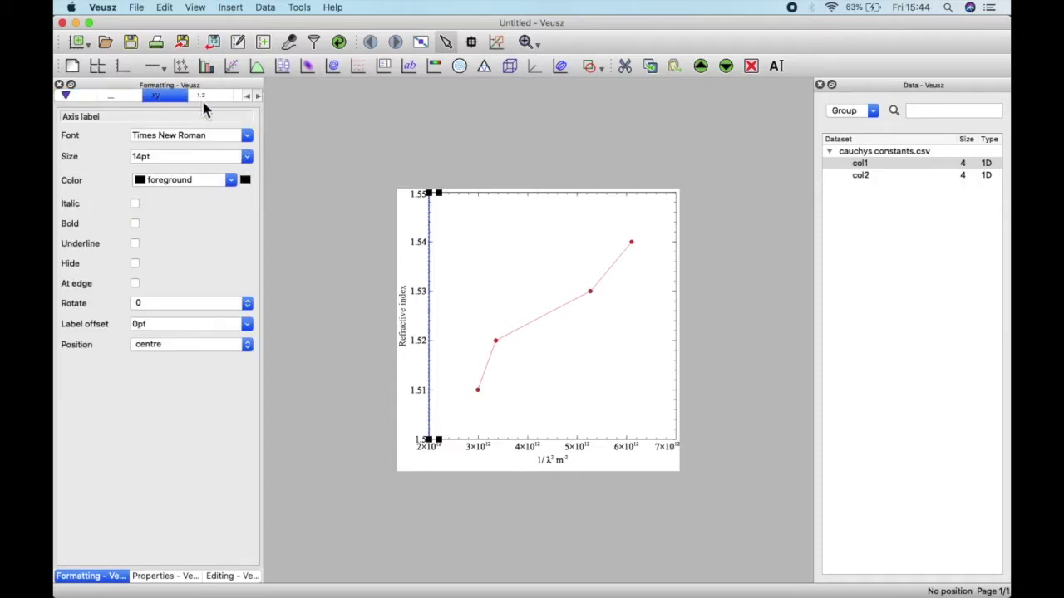
{"action": "left_click", "coordinate": [247, 135]}
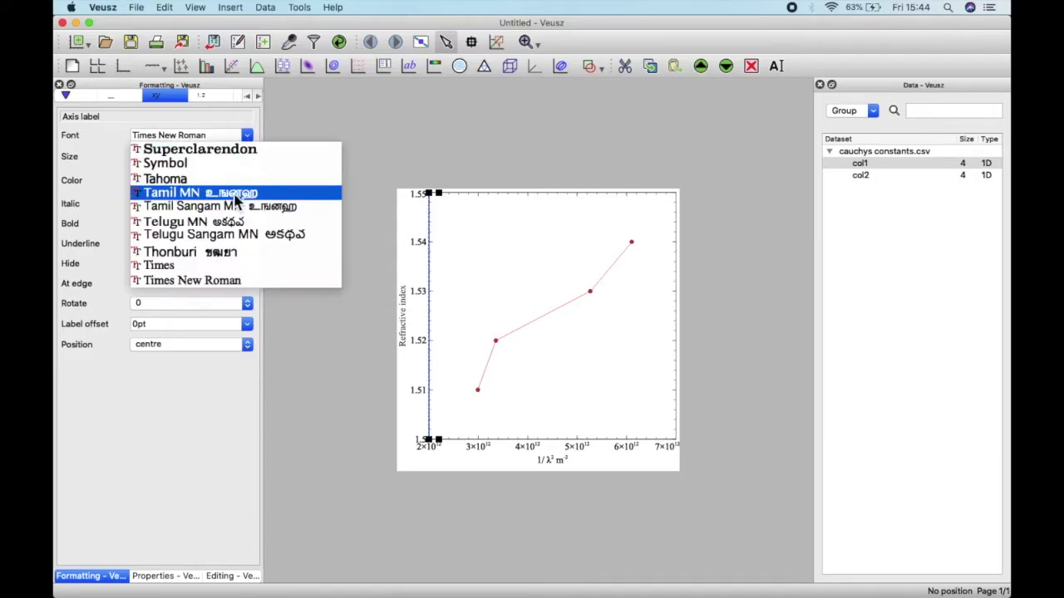
{"action": "scroll", "coordinate": [235, 245], "scroll_direction": "down", "scroll_amount": 5}
{"action": "scroll", "coordinate": [231, 245], "scroll_direction": "down", "scroll_amount": 2}
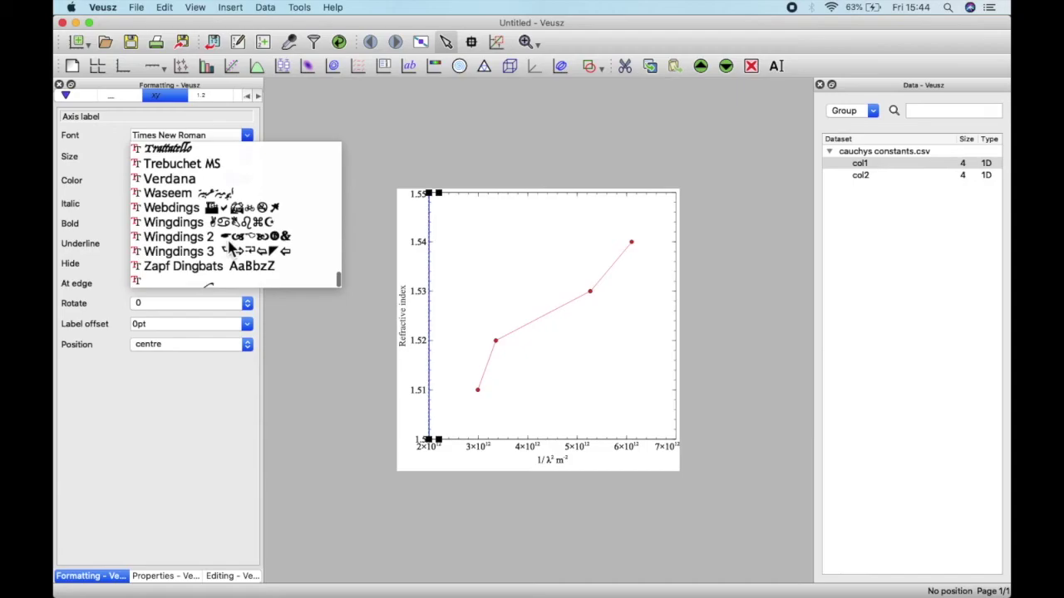
{"action": "scroll", "coordinate": [211, 245], "scroll_direction": "up", "scroll_amount": 15}
{"action": "left_click", "coordinate": [204, 246]}
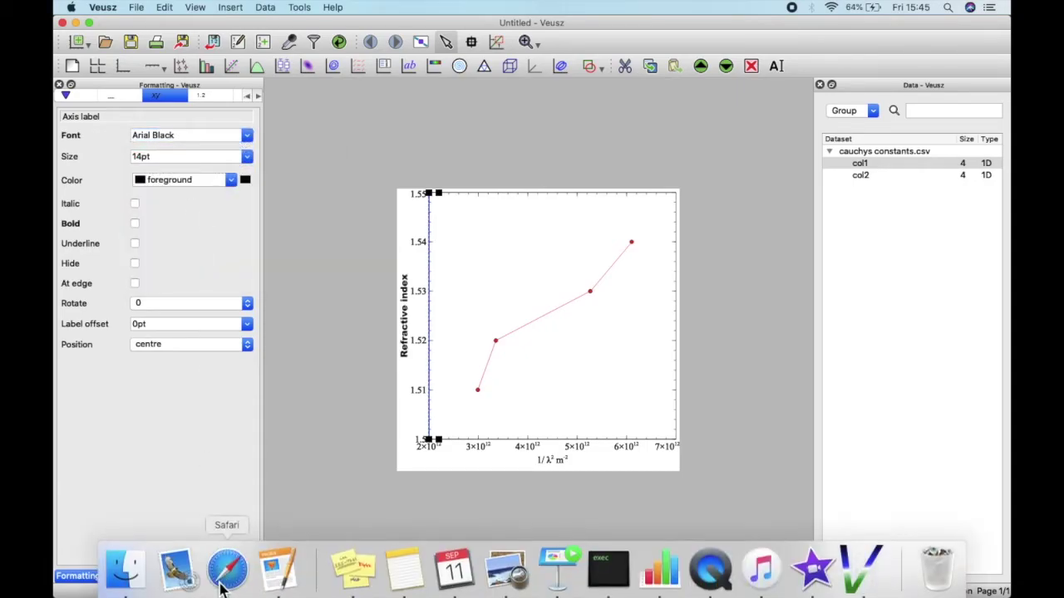
Step: Select the x axis and change its label font to Arial Black
{"action": "left_click", "coordinate": [225, 576]}
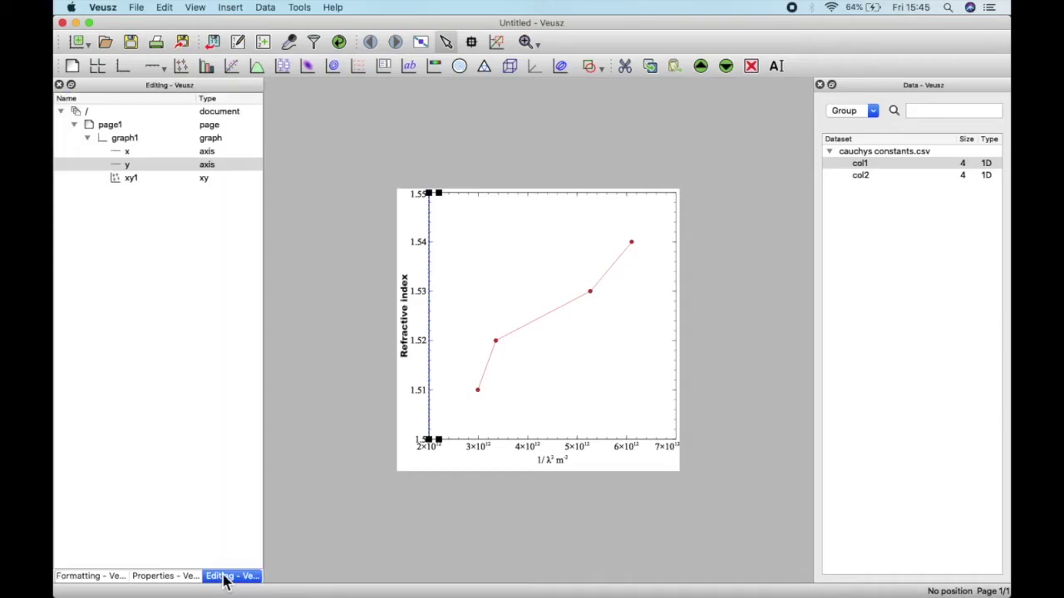
{"action": "left_click", "coordinate": [124, 153]}
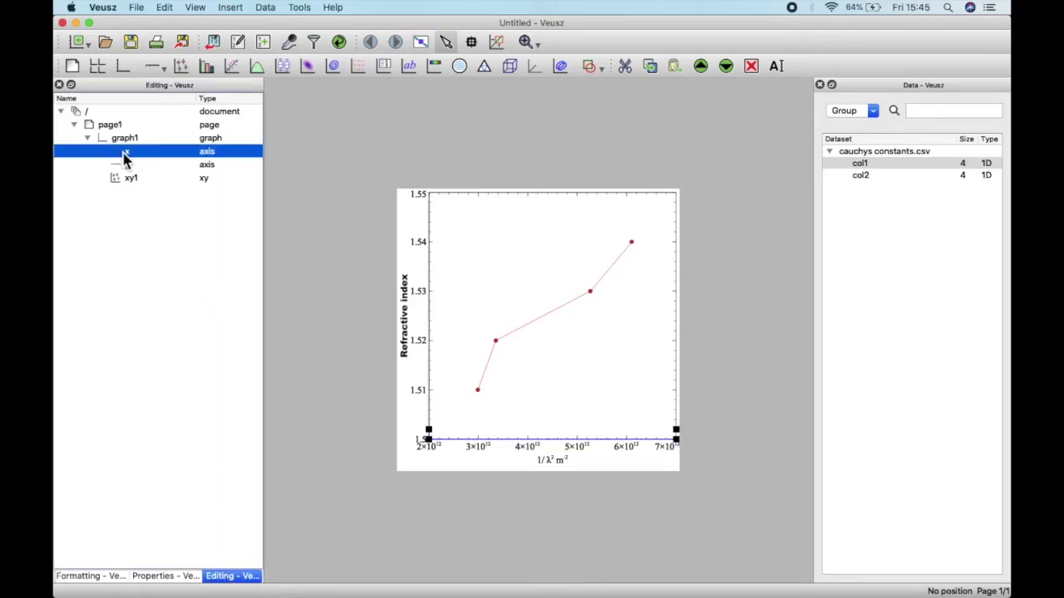
{"action": "left_click", "coordinate": [166, 576]}
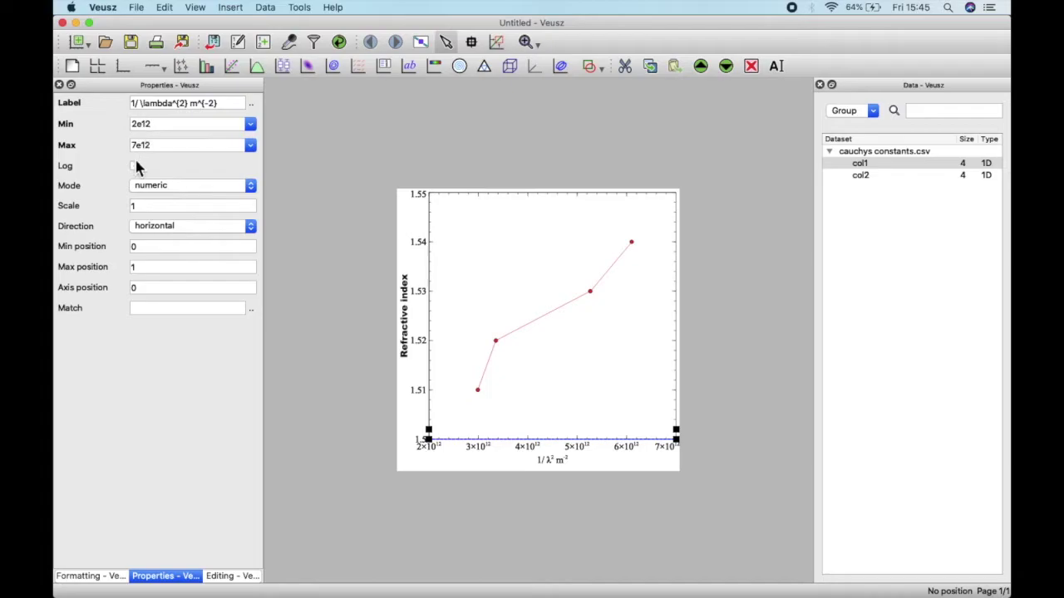
{"action": "left_click", "coordinate": [84, 576]}
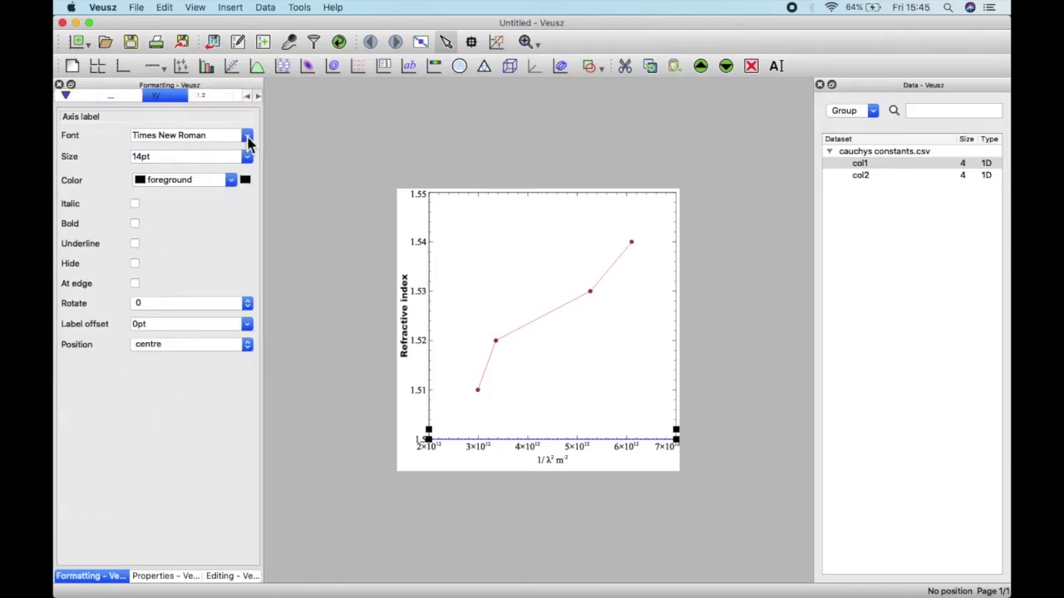
{"action": "left_click", "coordinate": [247, 135]}
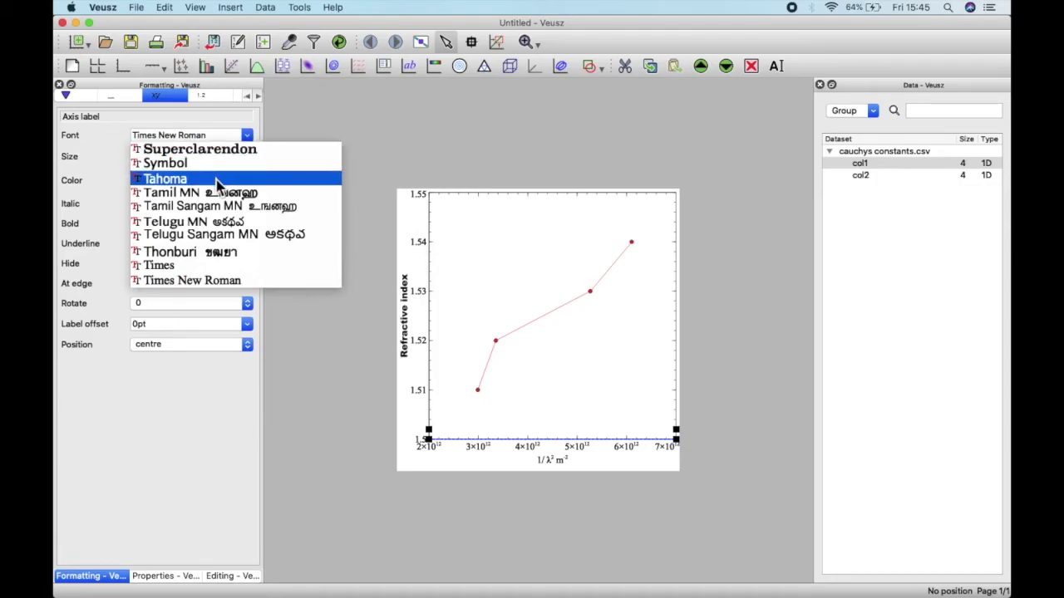
{"action": "scroll", "coordinate": [219, 181], "scroll_direction": "up", "scroll_amount": 20}
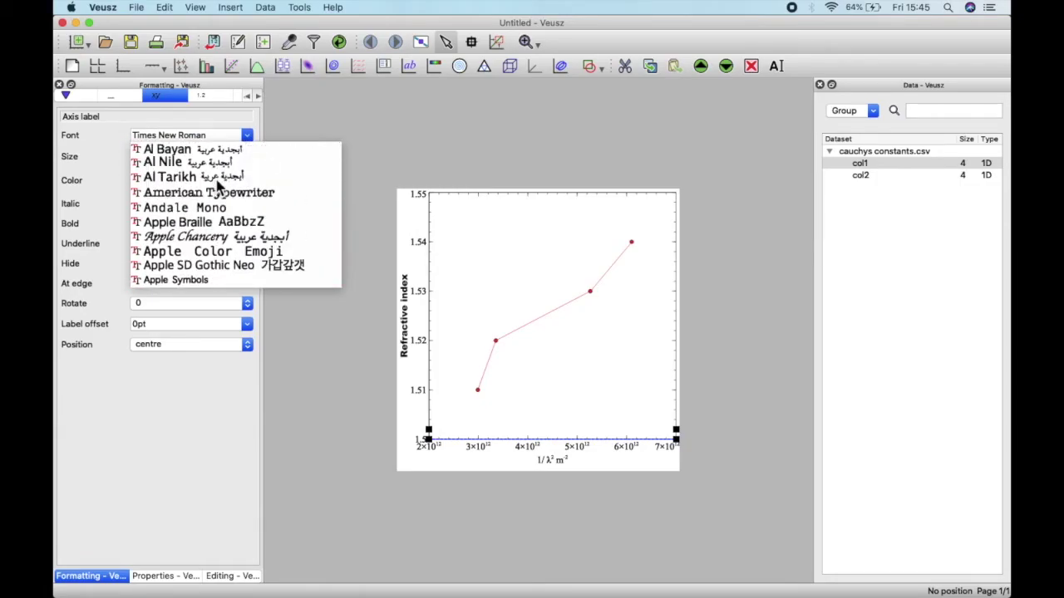
{"action": "scroll", "coordinate": [219, 187], "scroll_direction": "down", "scroll_amount": 3}
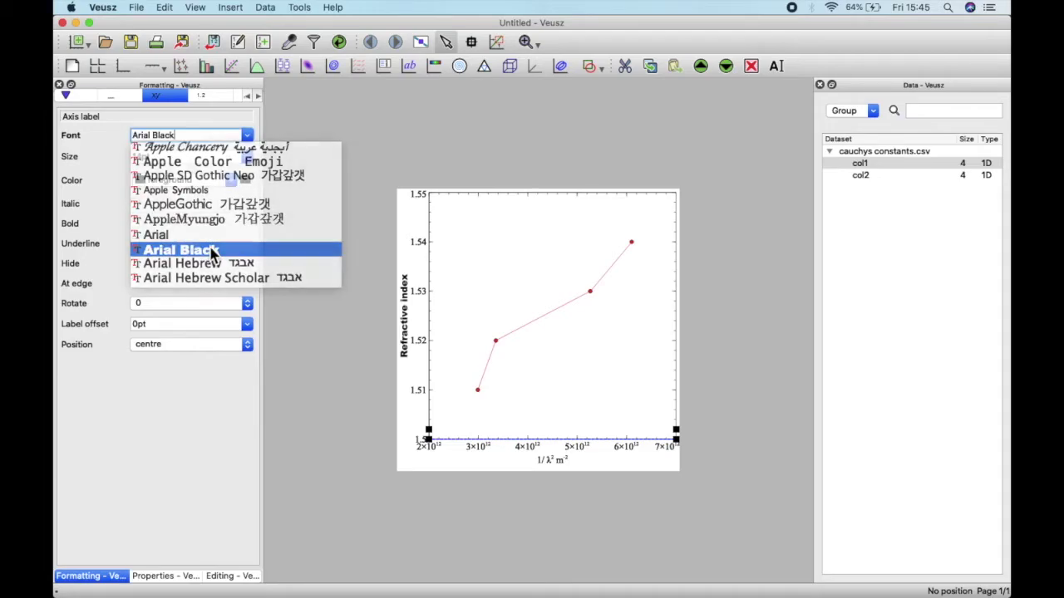
{"action": "left_click", "coordinate": [212, 250]}
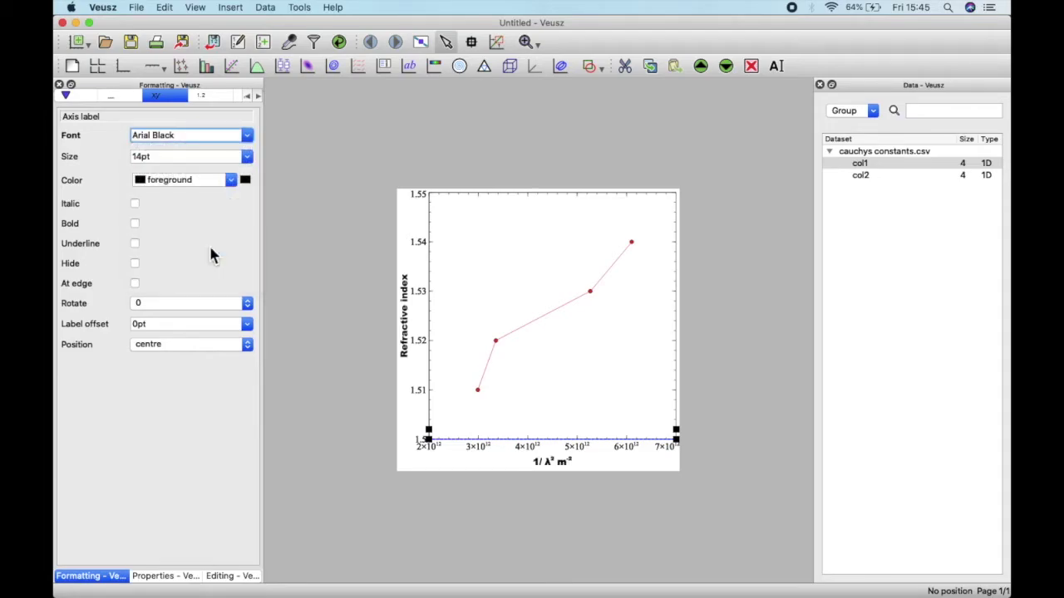
{"action": "left_click", "coordinate": [196, 447]}
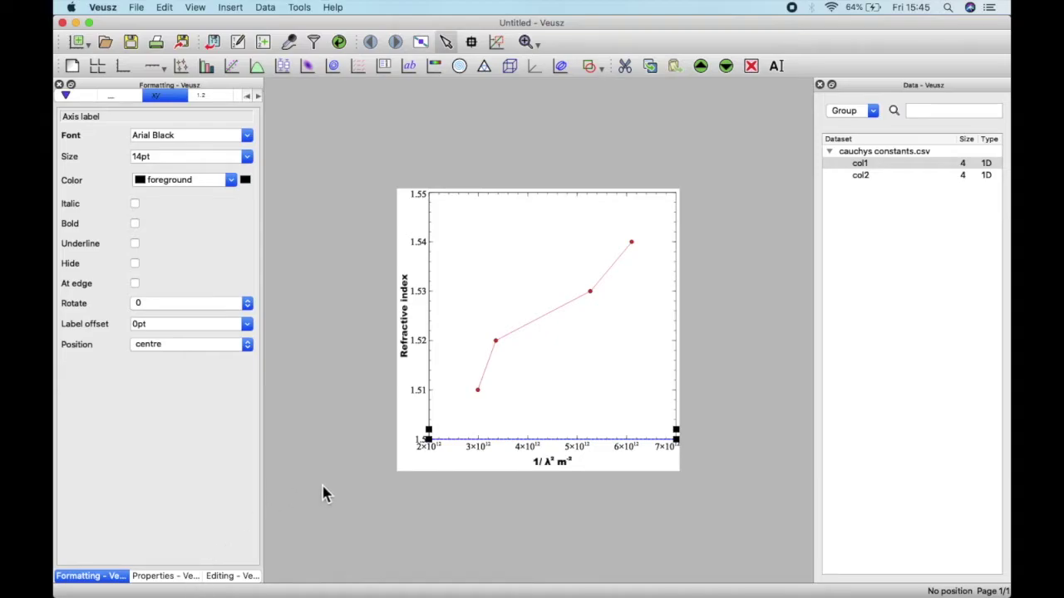
{"action": "left_click", "coordinate": [236, 579]}
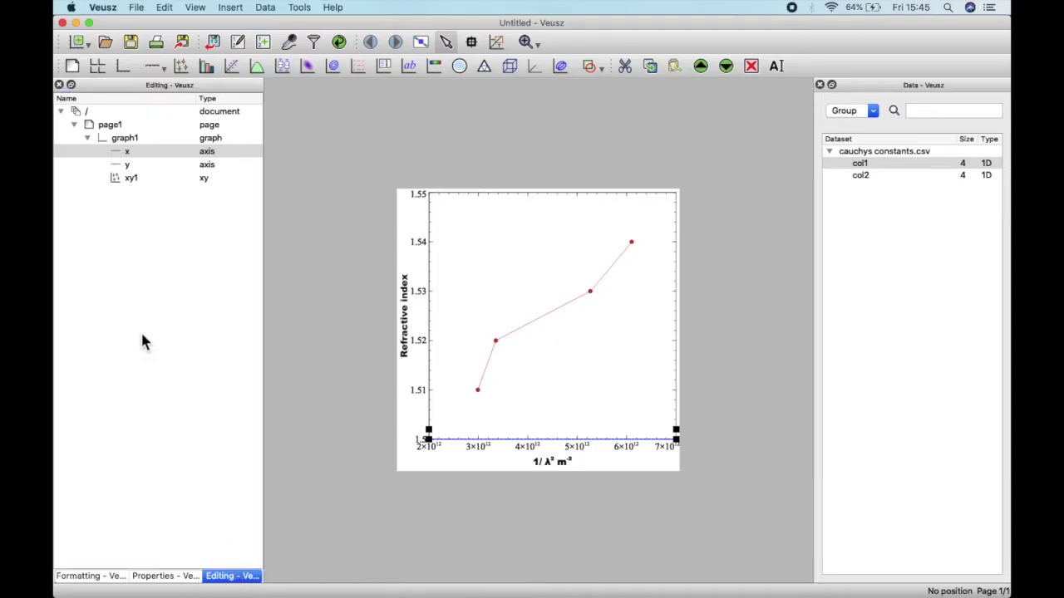
Step: Select xy1 and switch its markers to diamonds of size 4pt, keeping the colour
{"action": "left_click", "coordinate": [138, 304]}
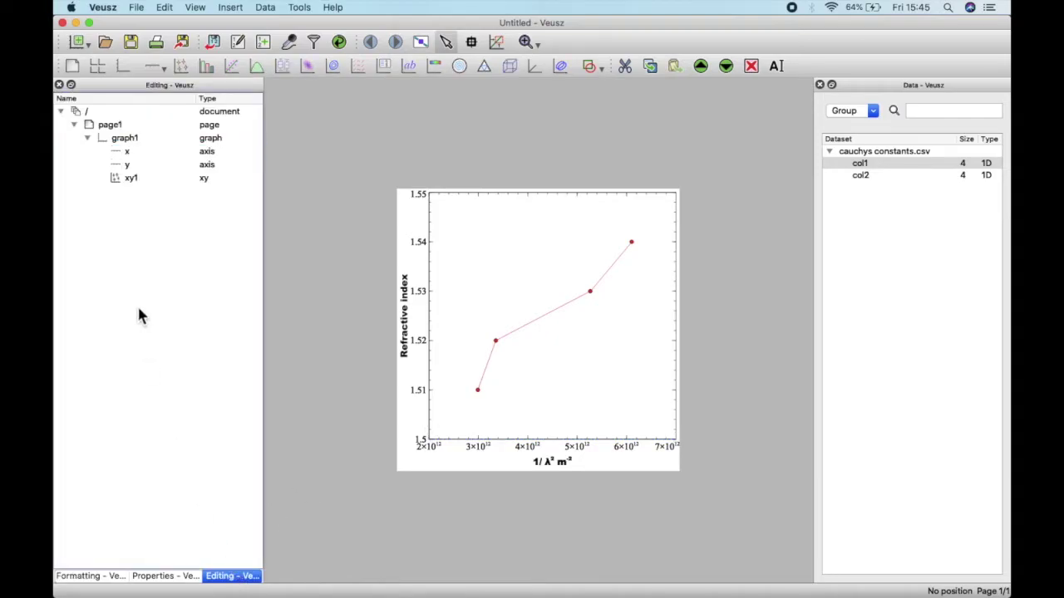
{"action": "left_click", "coordinate": [120, 181]}
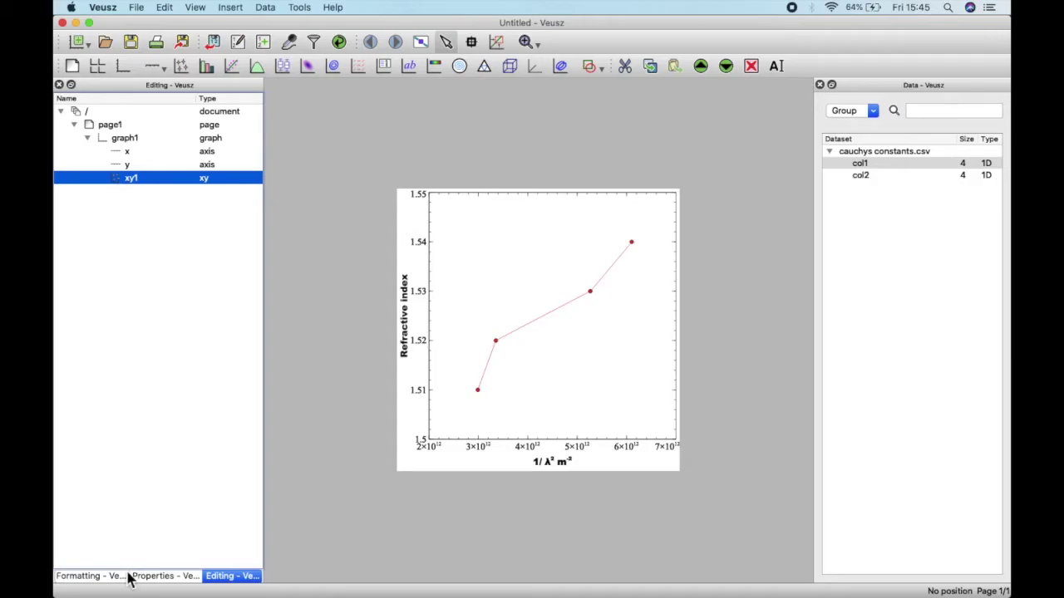
{"action": "left_click", "coordinate": [98, 578]}
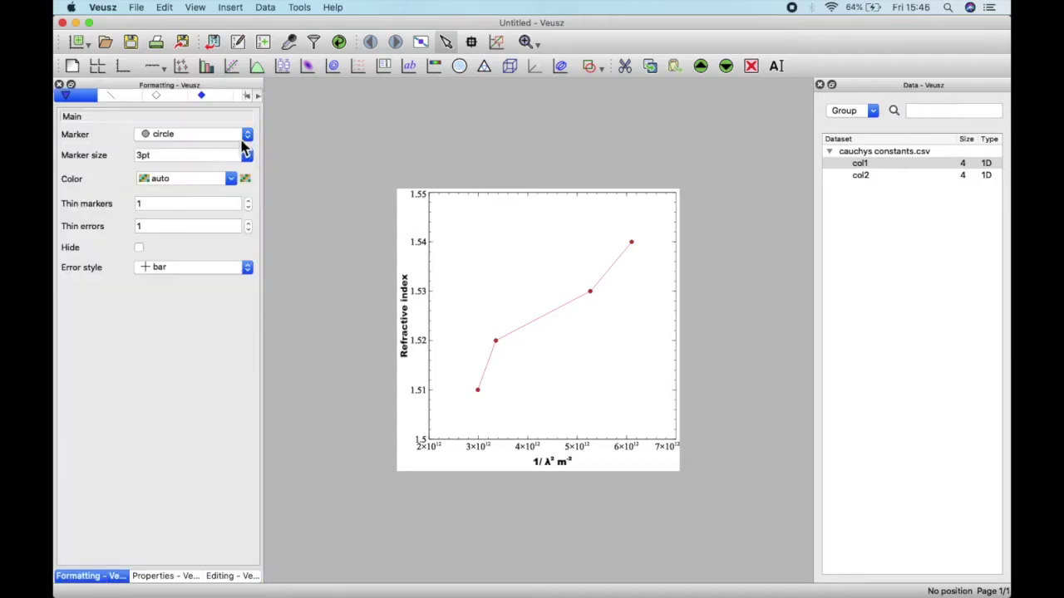
{"action": "left_click", "coordinate": [247, 135]}
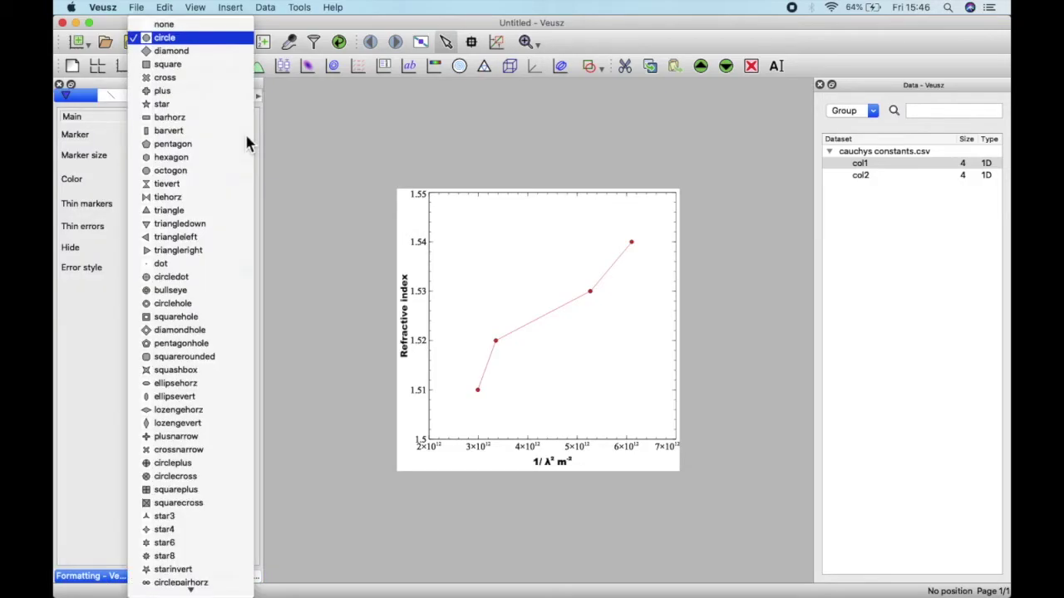
{"action": "left_click", "coordinate": [208, 51]}
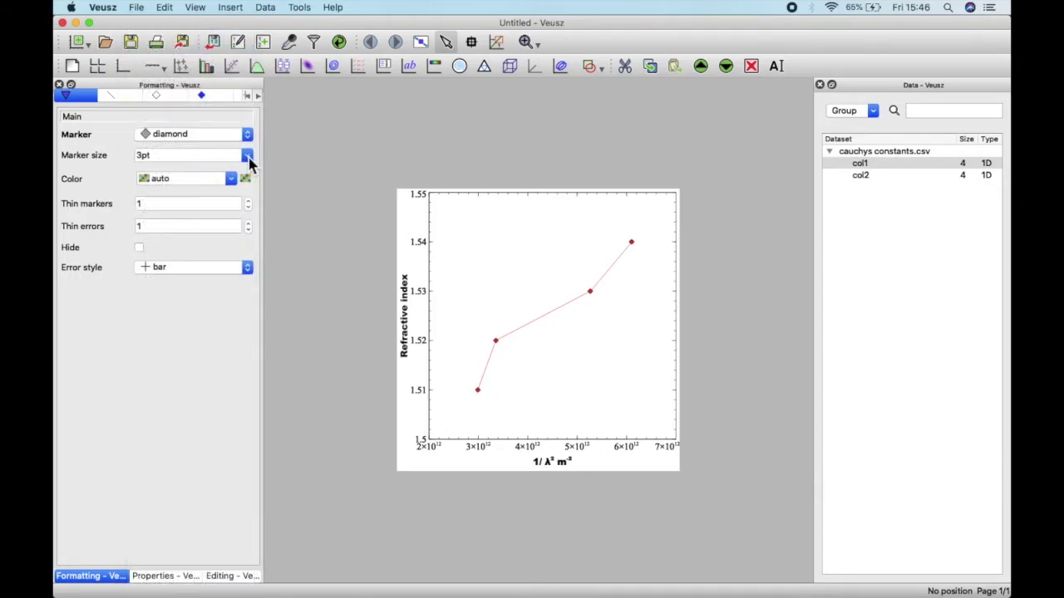
{"action": "left_click", "coordinate": [248, 156]}
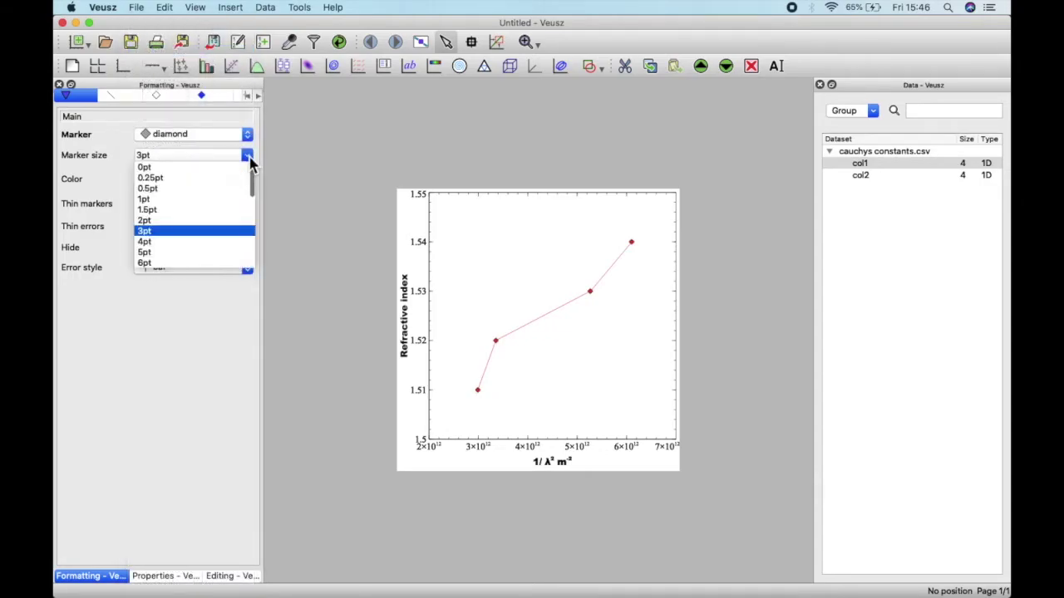
{"action": "left_click", "coordinate": [211, 242]}
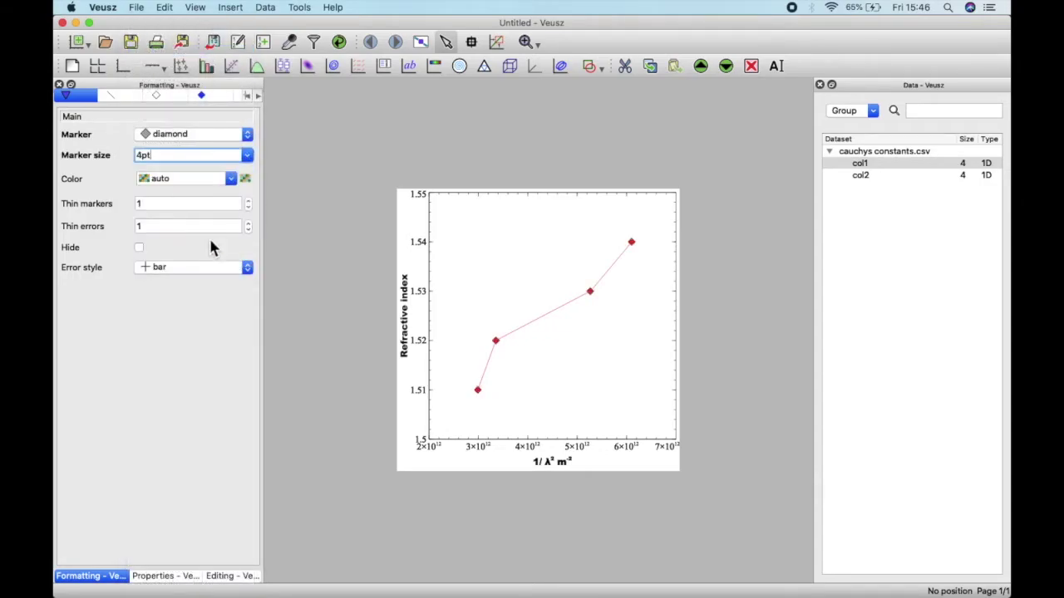
{"action": "left_click", "coordinate": [231, 180]}
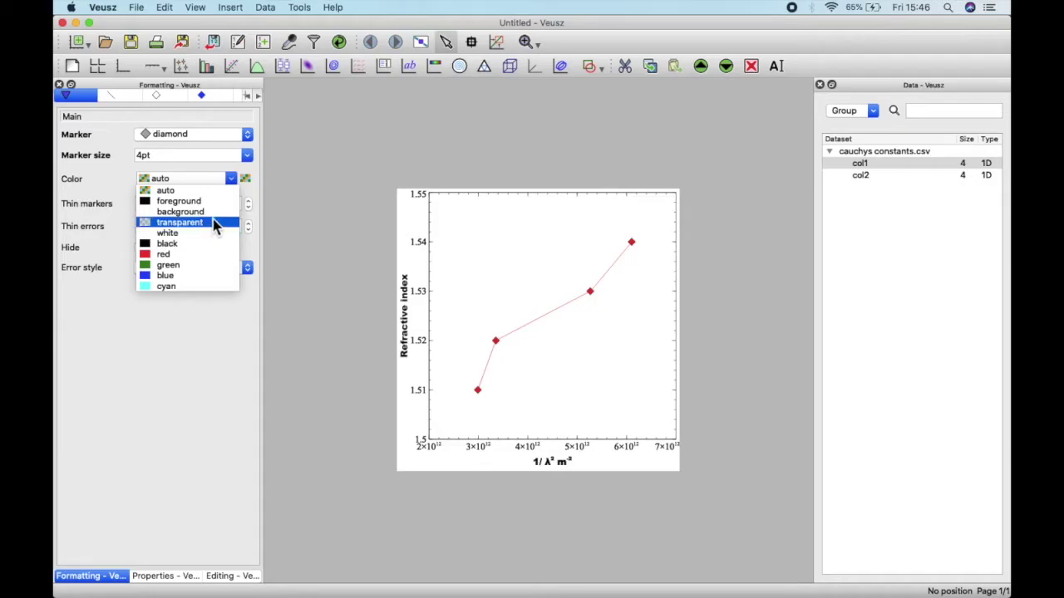
{"action": "left_click", "coordinate": [87, 328]}
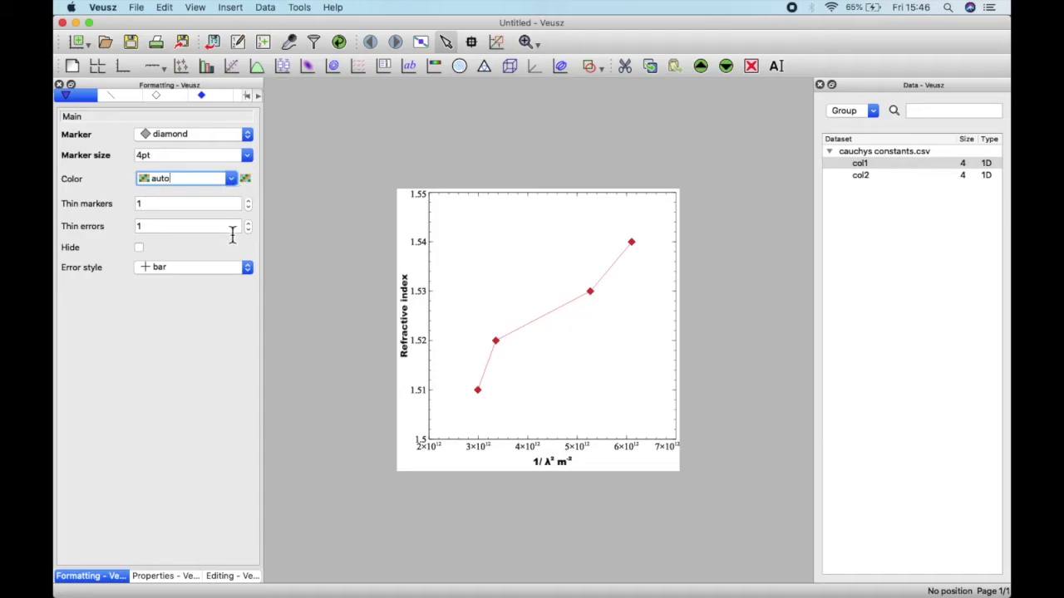
Step: Give the xy1 markers a transparent fill and a 2pt border width
{"action": "left_click", "coordinate": [138, 248]}
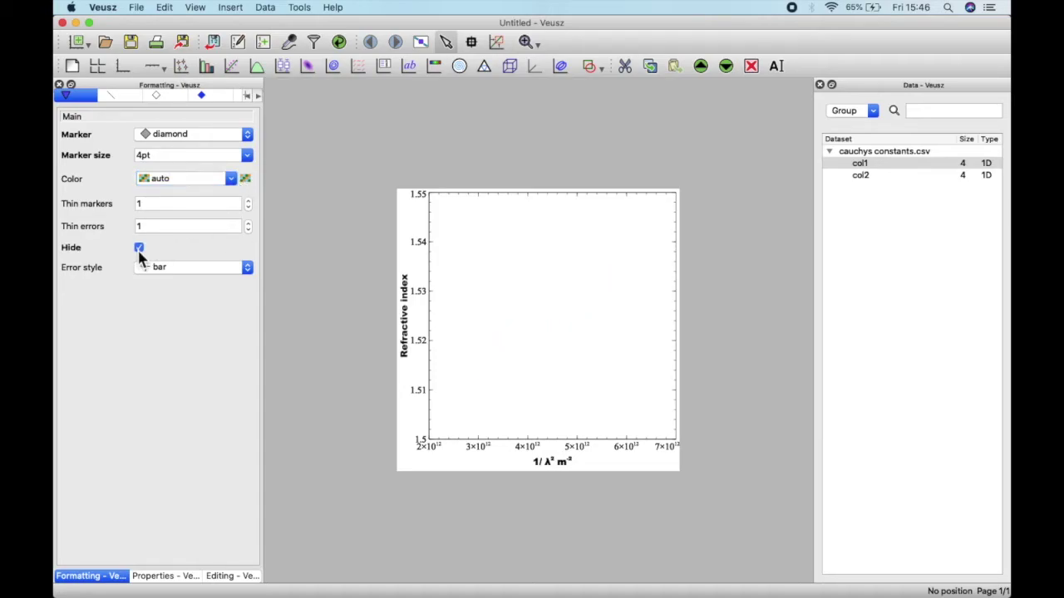
{"action": "left_click", "coordinate": [138, 248]}
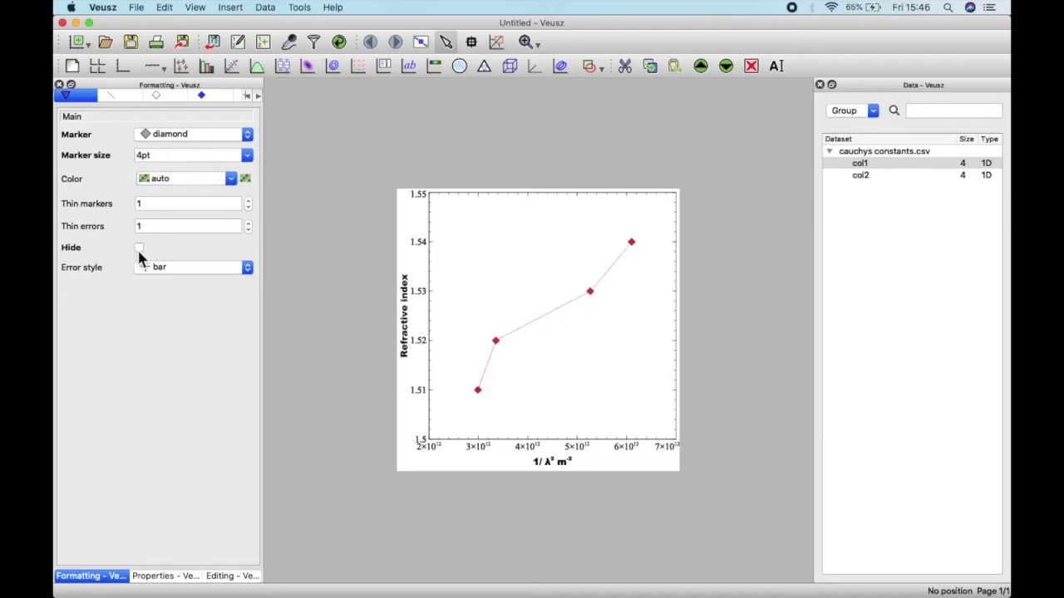
{"action": "left_click", "coordinate": [172, 96]}
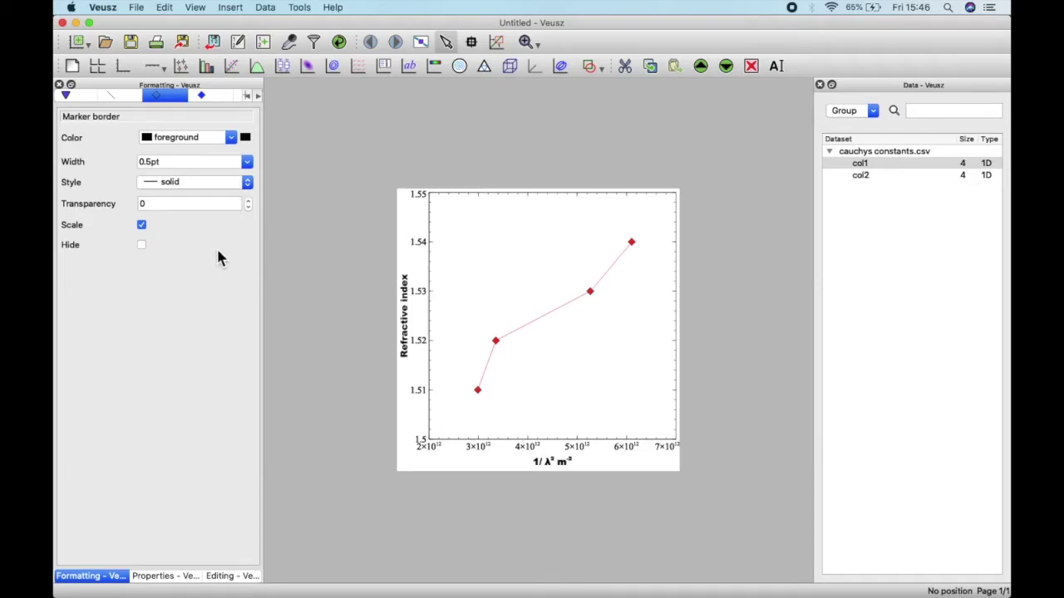
{"action": "left_click", "coordinate": [211, 96]}
{"action": "left_click", "coordinate": [233, 141]}
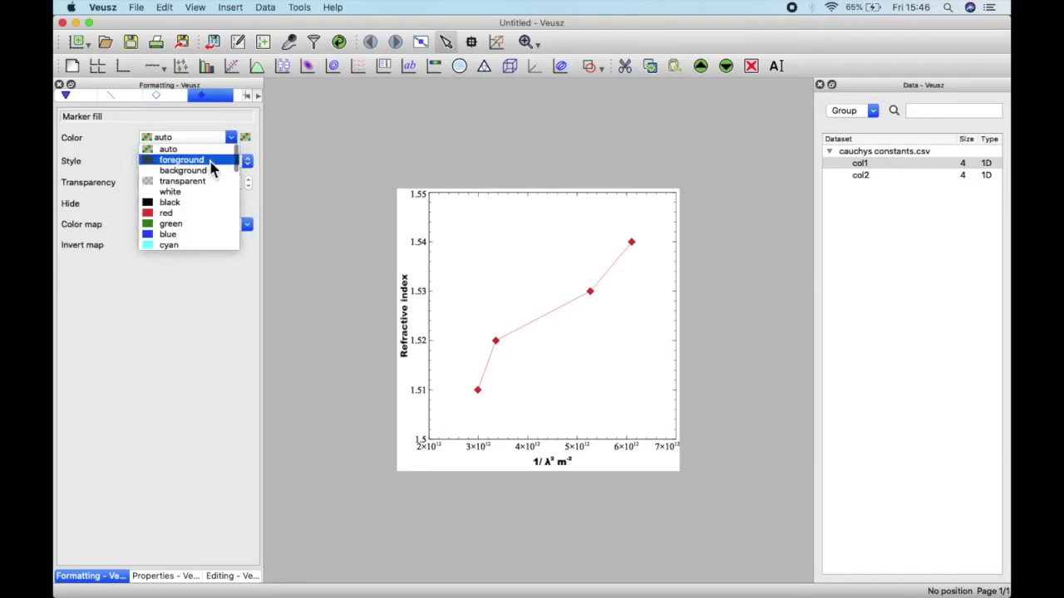
{"action": "left_click", "coordinate": [202, 181]}
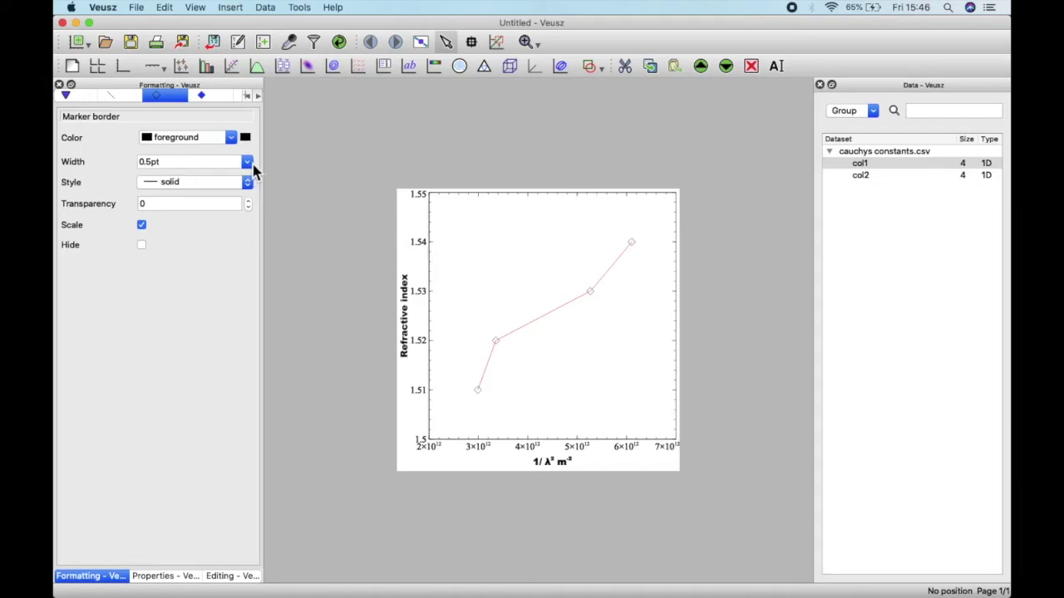
{"action": "left_click", "coordinate": [247, 161]}
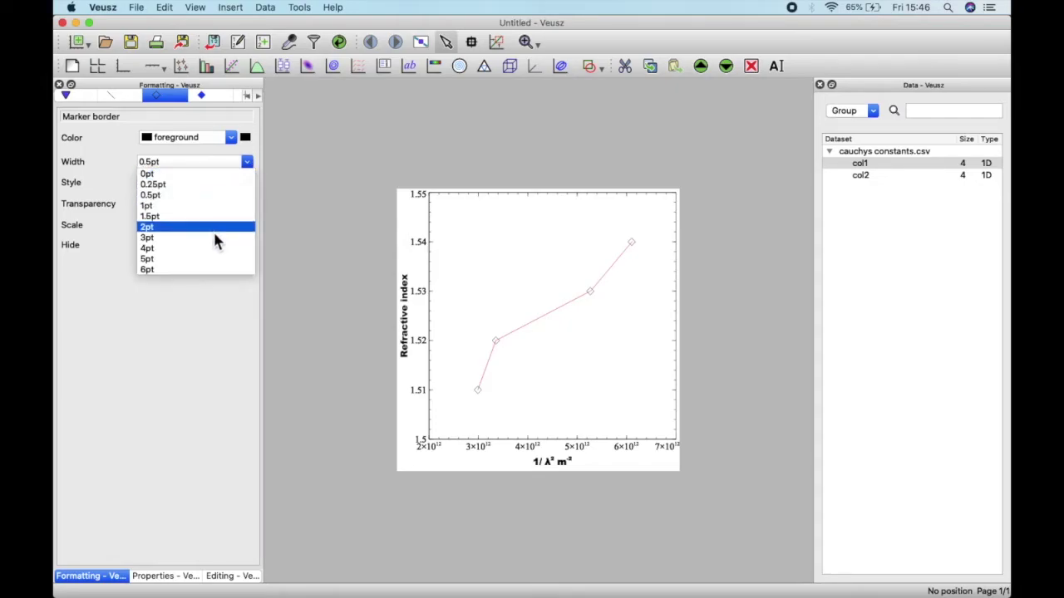
{"action": "left_click", "coordinate": [214, 227]}
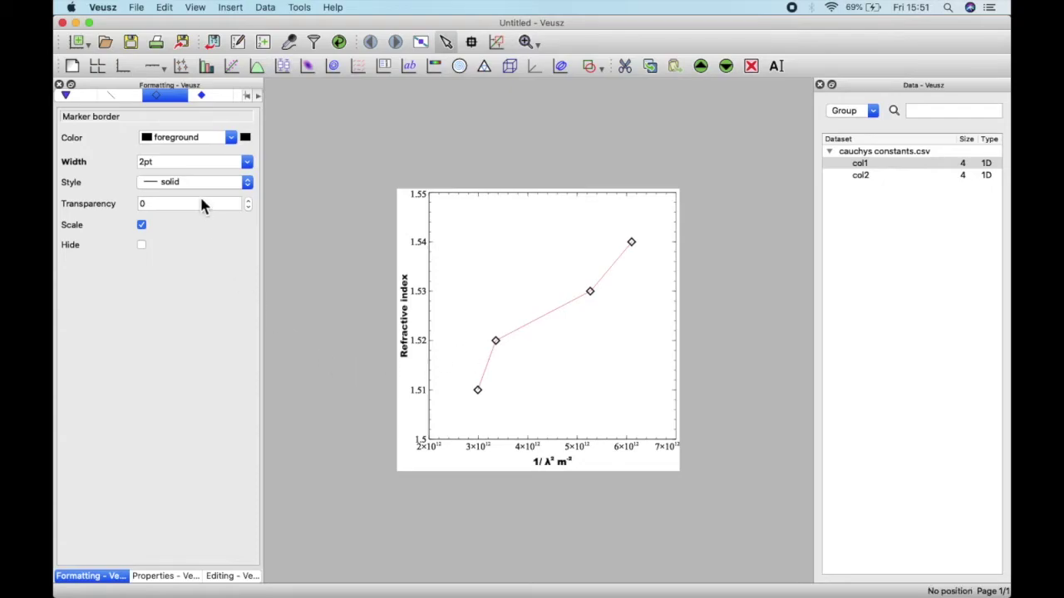
Step: Hide the plot line connecting the xy1 data points
{"action": "left_click", "coordinate": [120, 97]}
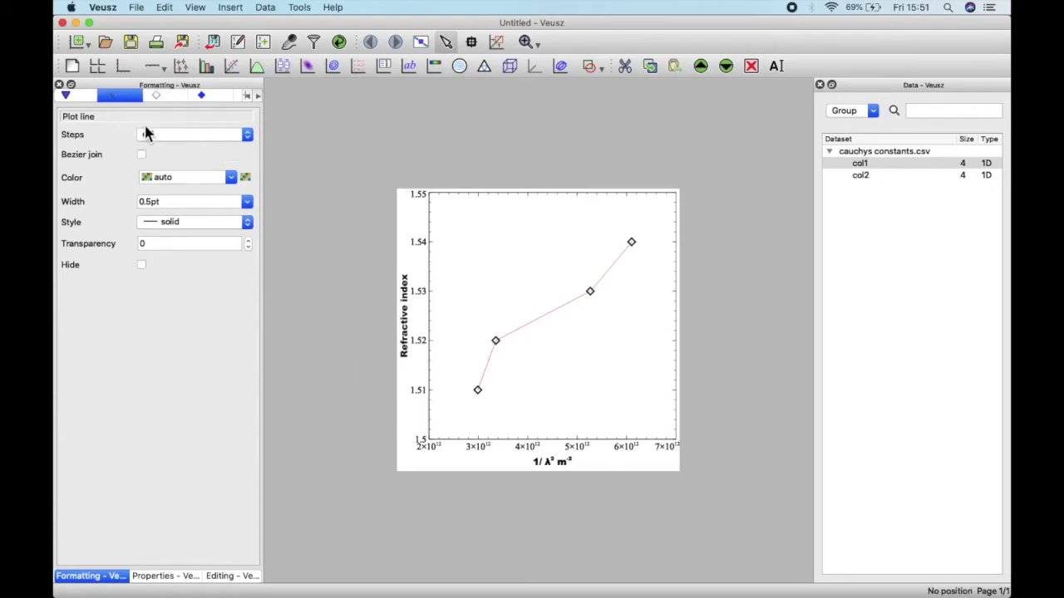
{"action": "left_click", "coordinate": [141, 264]}
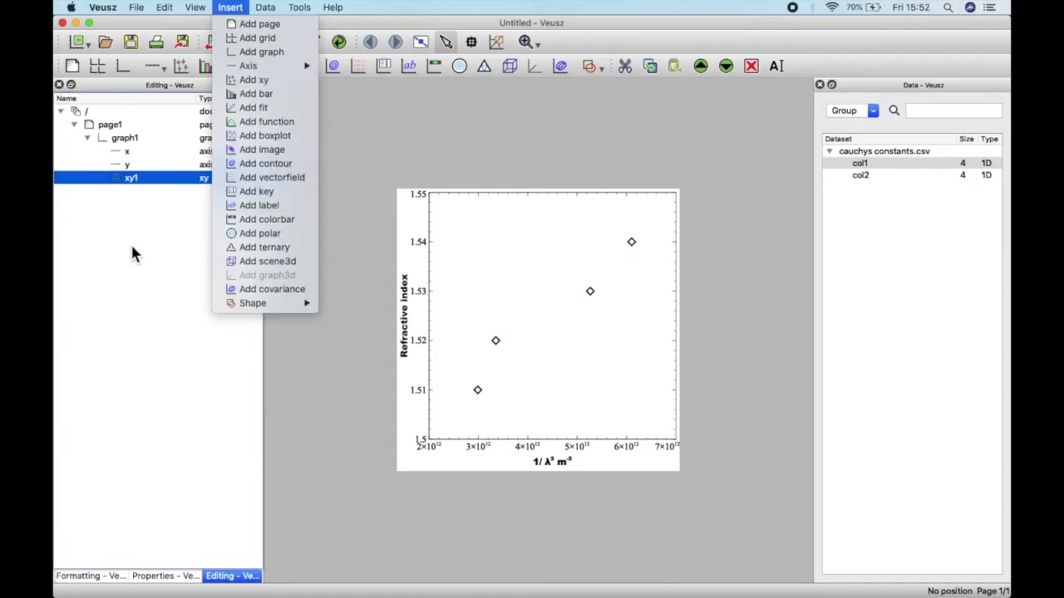
{"action": "left_click", "coordinate": [130, 189]}
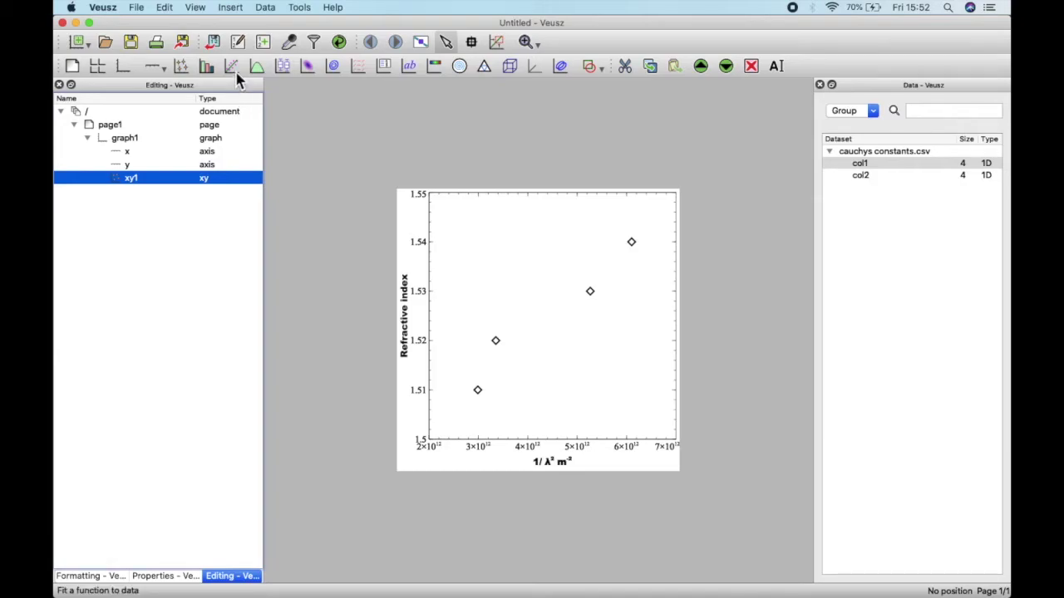
Step: Add a fit widget, fit1, to graph1 and view its properties
{"action": "left_click", "coordinate": [237, 8]}
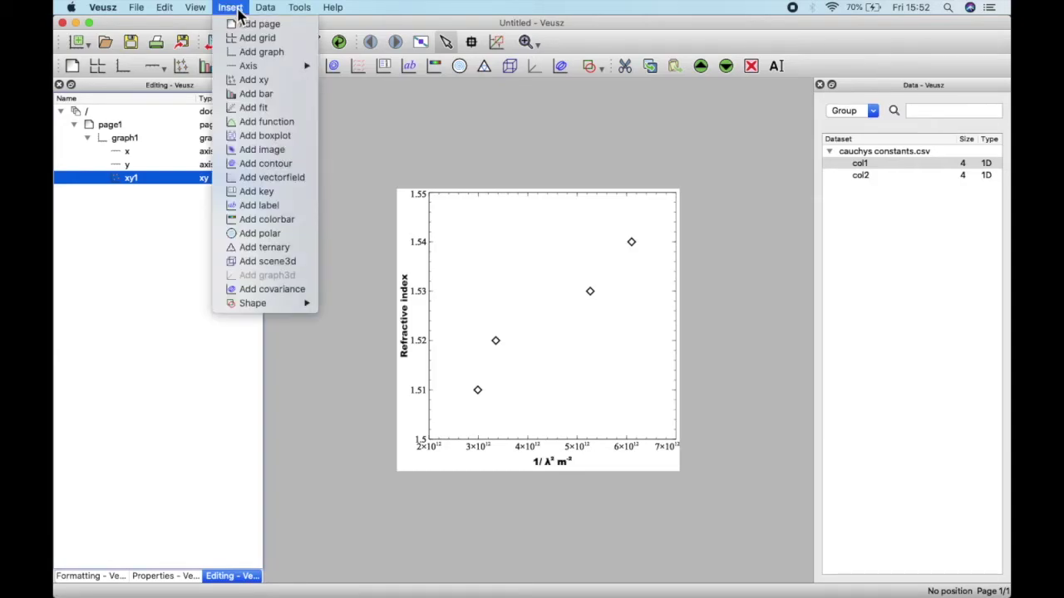
{"action": "left_click", "coordinate": [171, 281]}
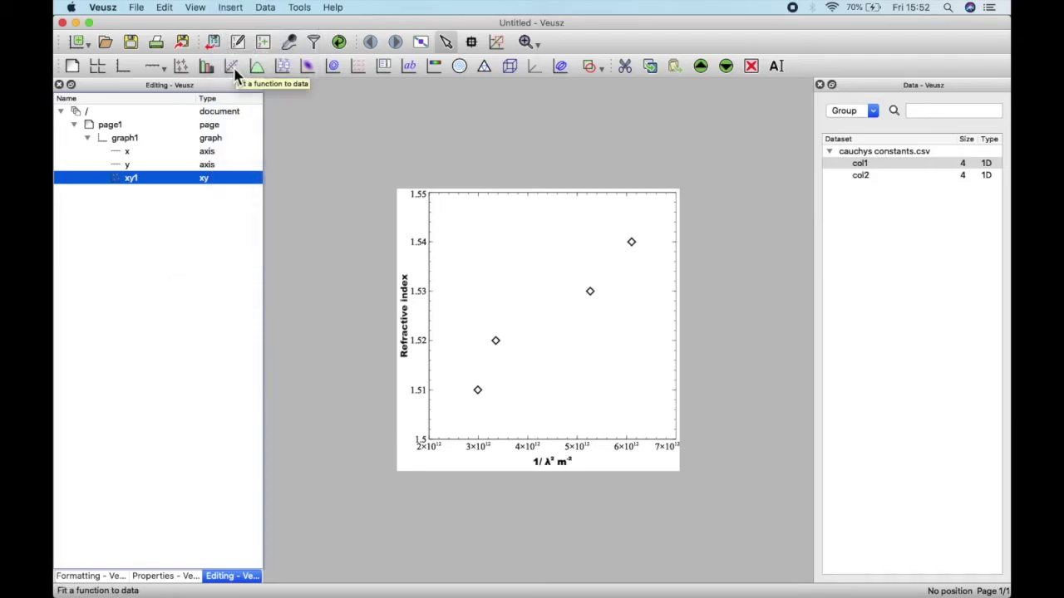
{"action": "left_click", "coordinate": [232, 68]}
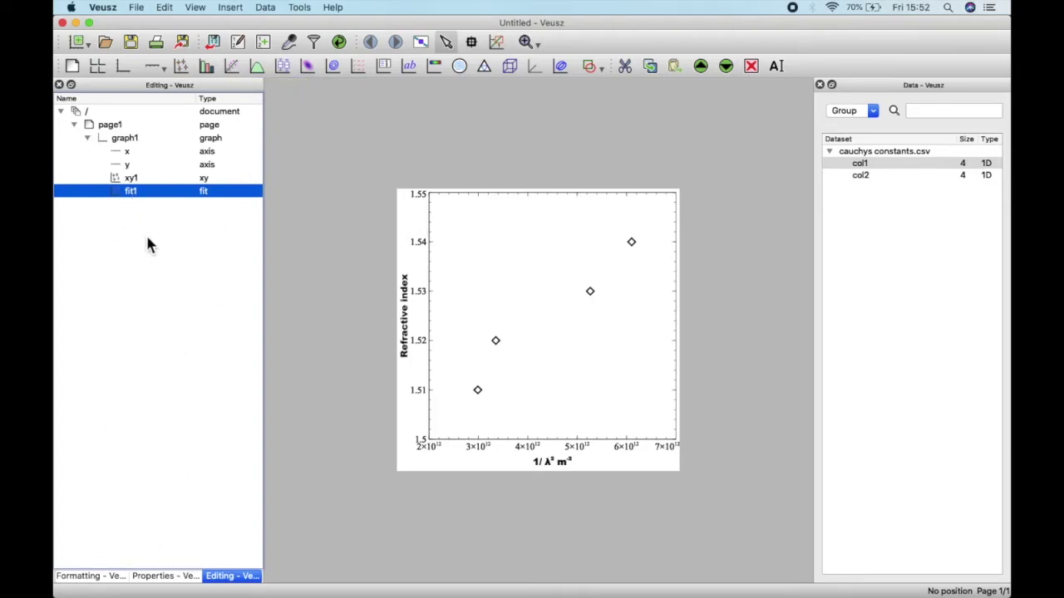
{"action": "left_click", "coordinate": [157, 580]}
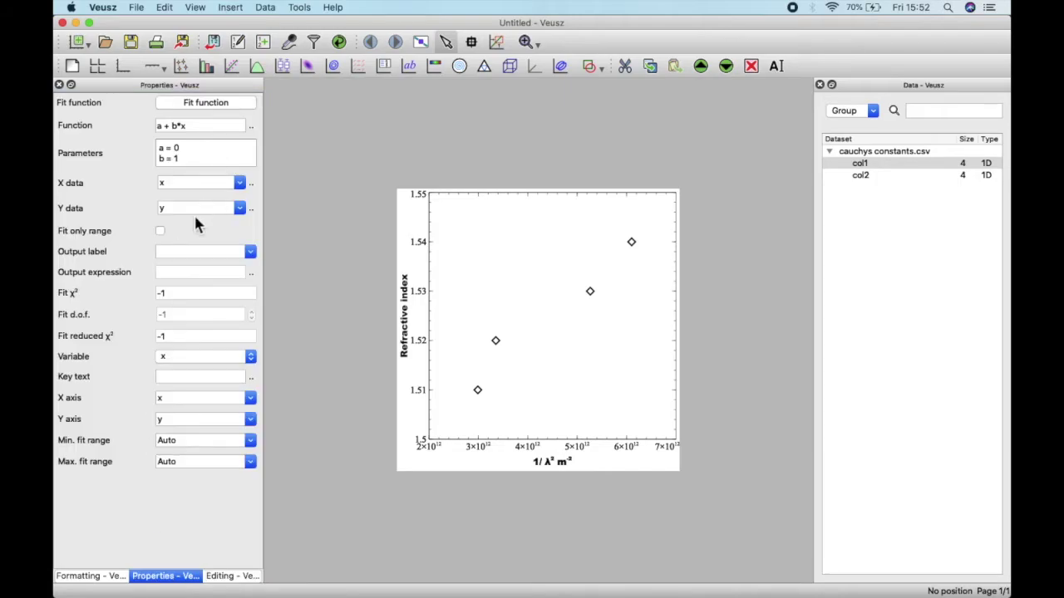
Step: Set fit1 to use col1 as X data and col2 as Y data, fitting only within the data range
{"action": "left_click", "coordinate": [240, 184]}
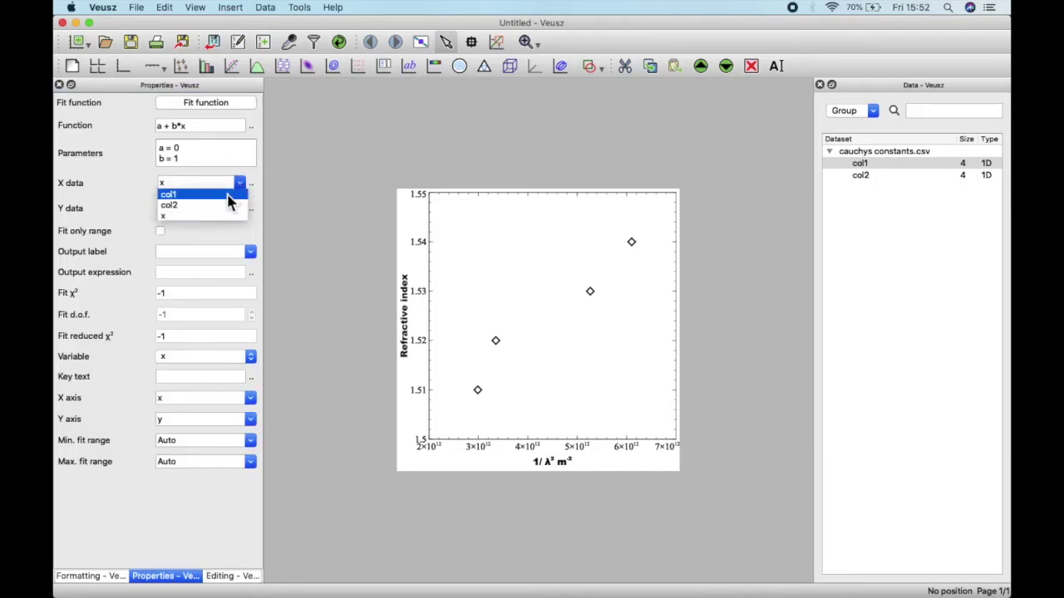
{"action": "left_click", "coordinate": [230, 198]}
{"action": "left_click", "coordinate": [239, 209]}
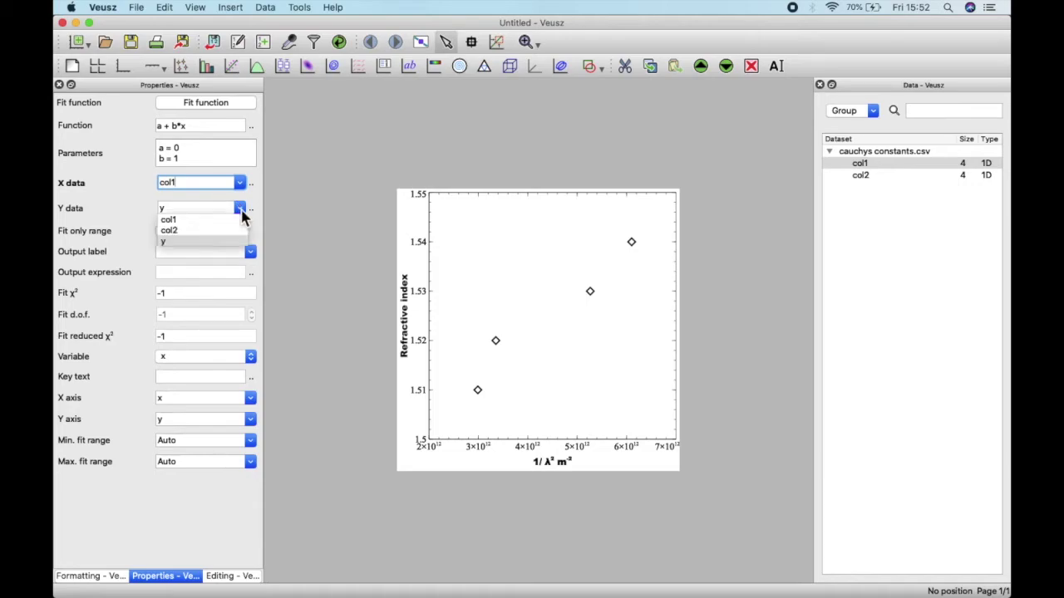
{"action": "left_click", "coordinate": [231, 230]}
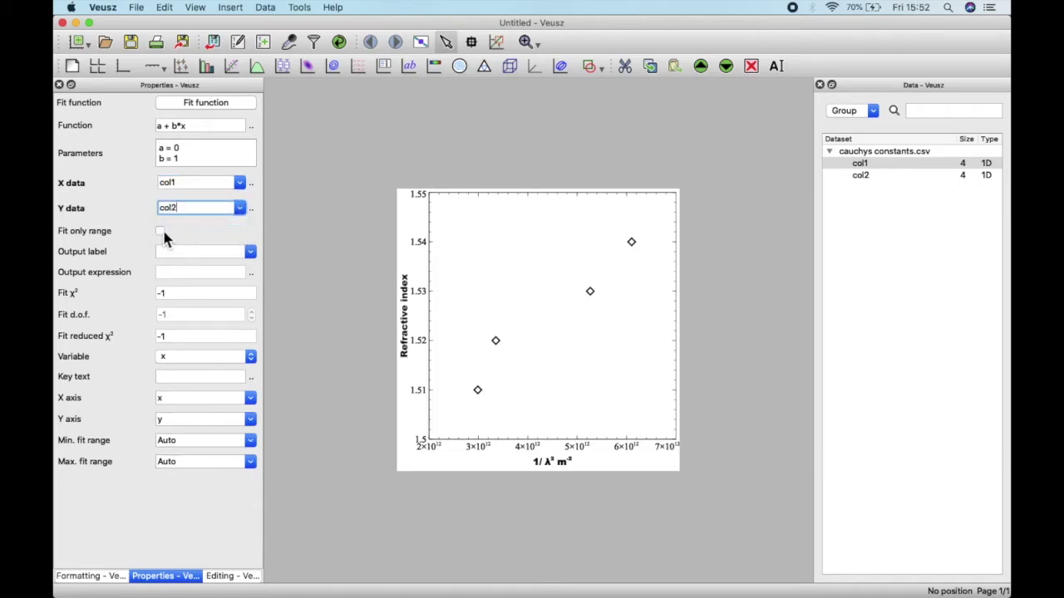
{"action": "left_click", "coordinate": [160, 232]}
{"action": "left_click", "coordinate": [251, 254]}
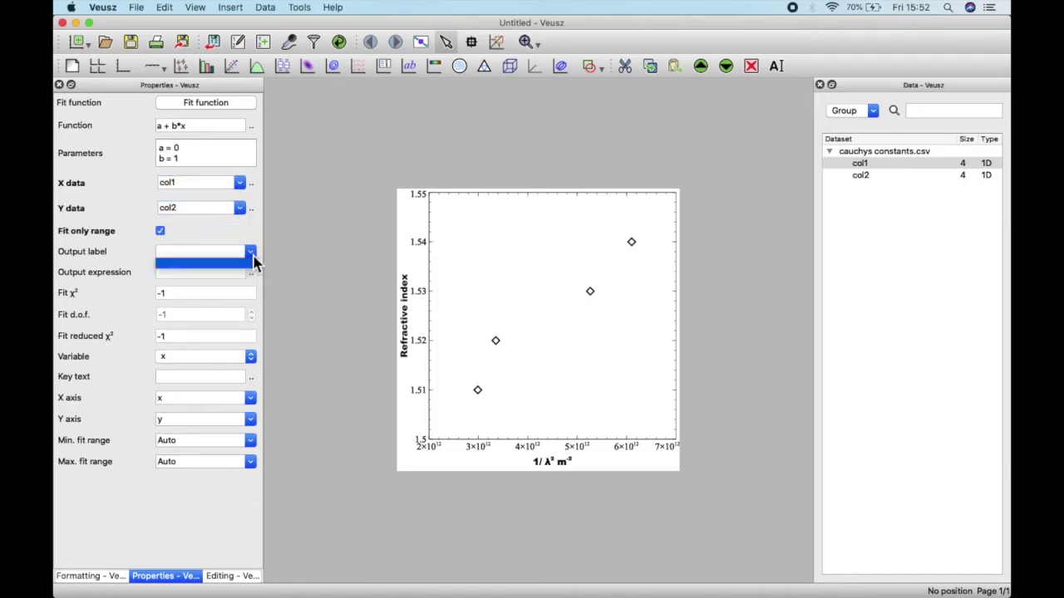
{"action": "left_click", "coordinate": [231, 240]}
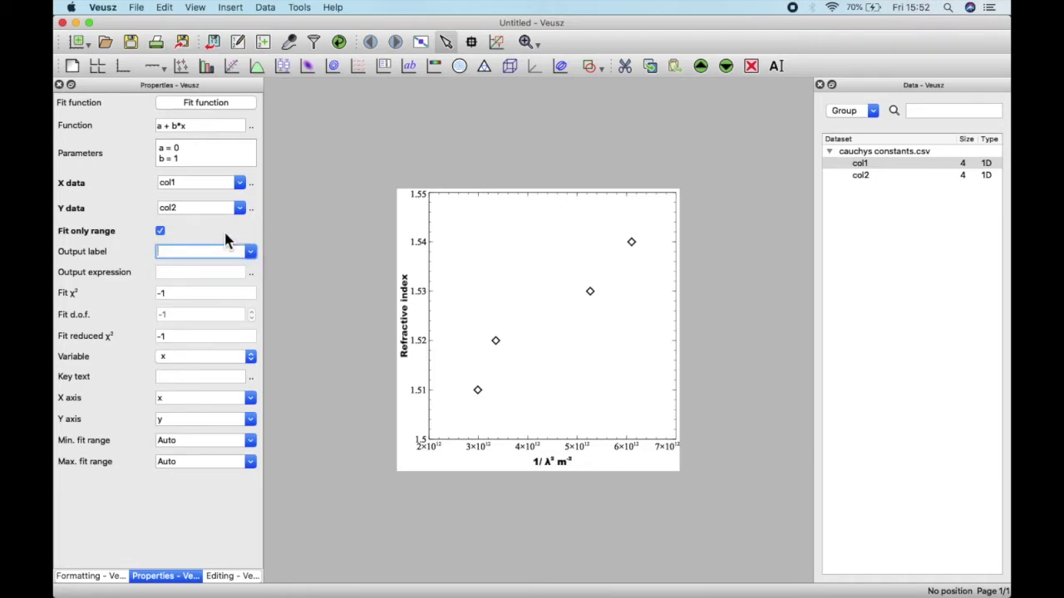
Step: Give the fit the key text 'linear fit' and run it, yielding a ≈ 1.488
{"action": "left_click", "coordinate": [199, 377]}
{"action": "type", "text": "li"}
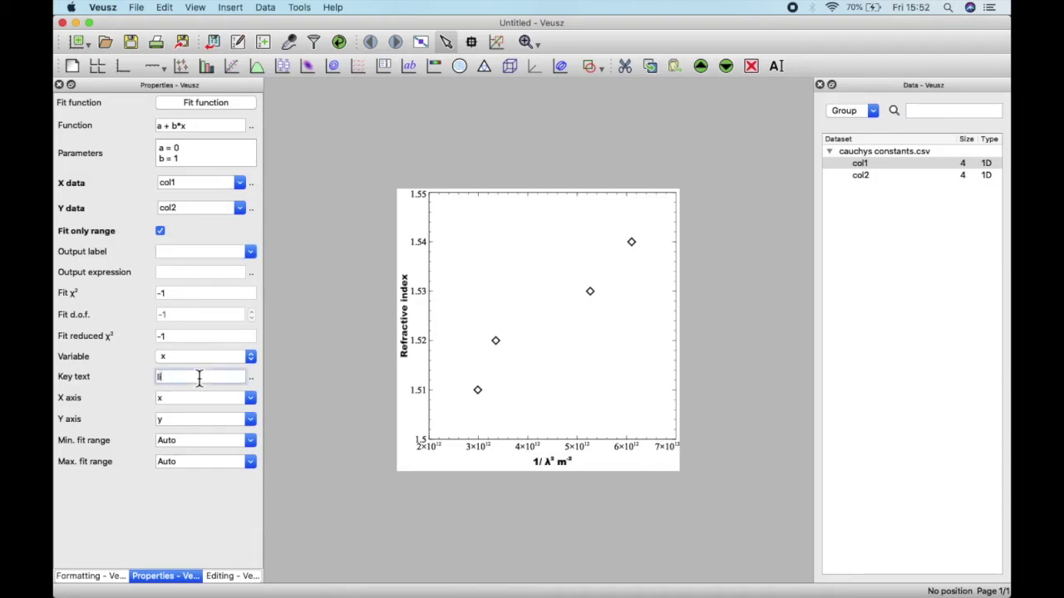
{"action": "type", "text": "near int"}
{"action": "key", "text": "BackSpace"}
{"action": "key", "text": "BackSpace"}
{"action": "key", "text": "BackSpace"}
{"action": "type", "text": "fit"}
{"action": "key", "text": "Return"}
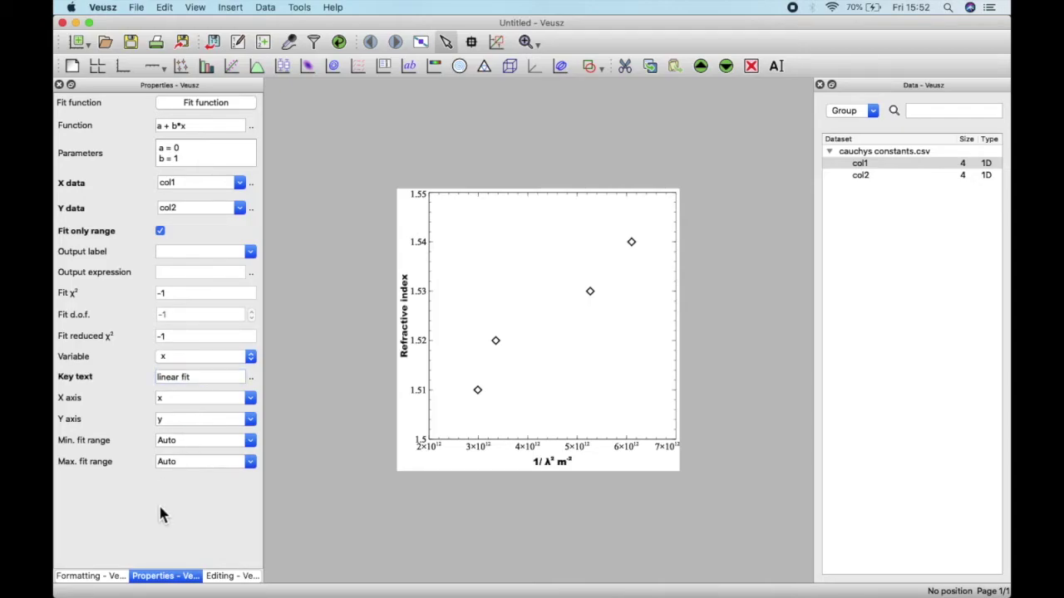
{"action": "left_click", "coordinate": [217, 110]}
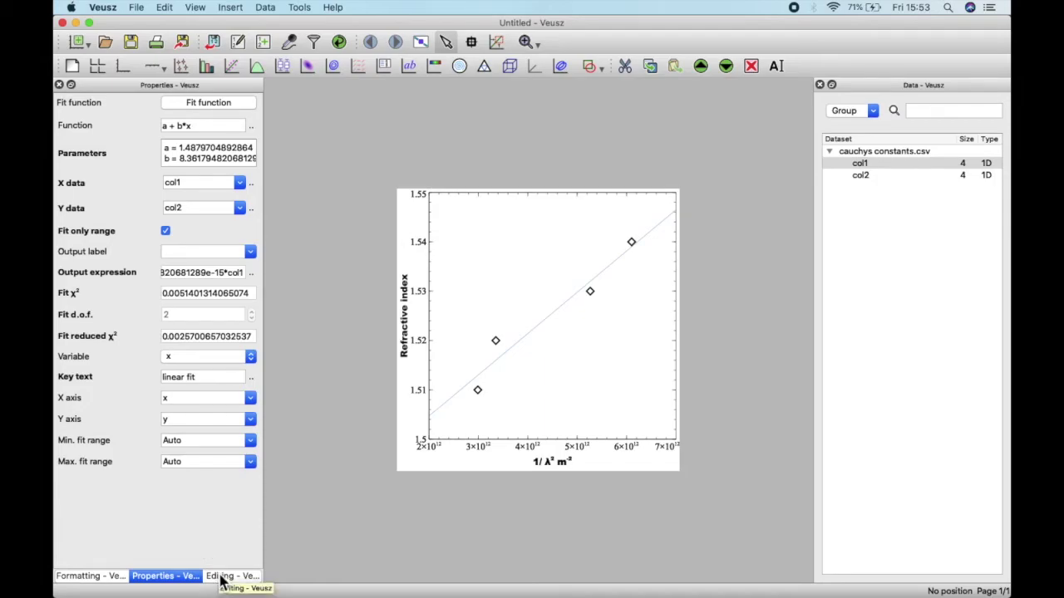
Step: Show the Console window listing a = 1.48797, b = 8.36e-15 and reduced chi² 0.00257
{"action": "left_click", "coordinate": [192, 7]}
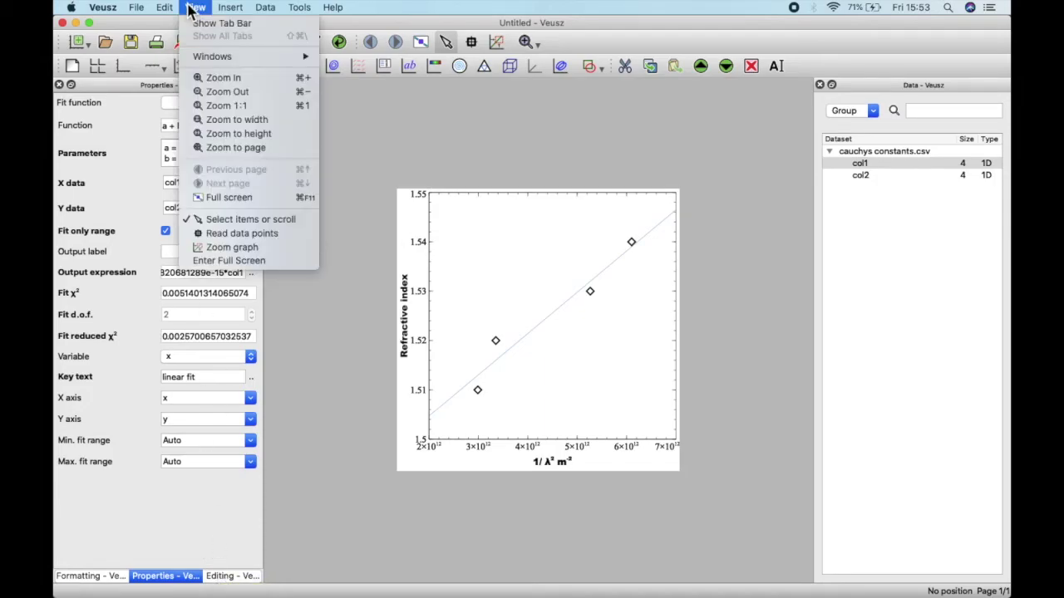
{"action": "mouse_move", "coordinate": [192, 58]}
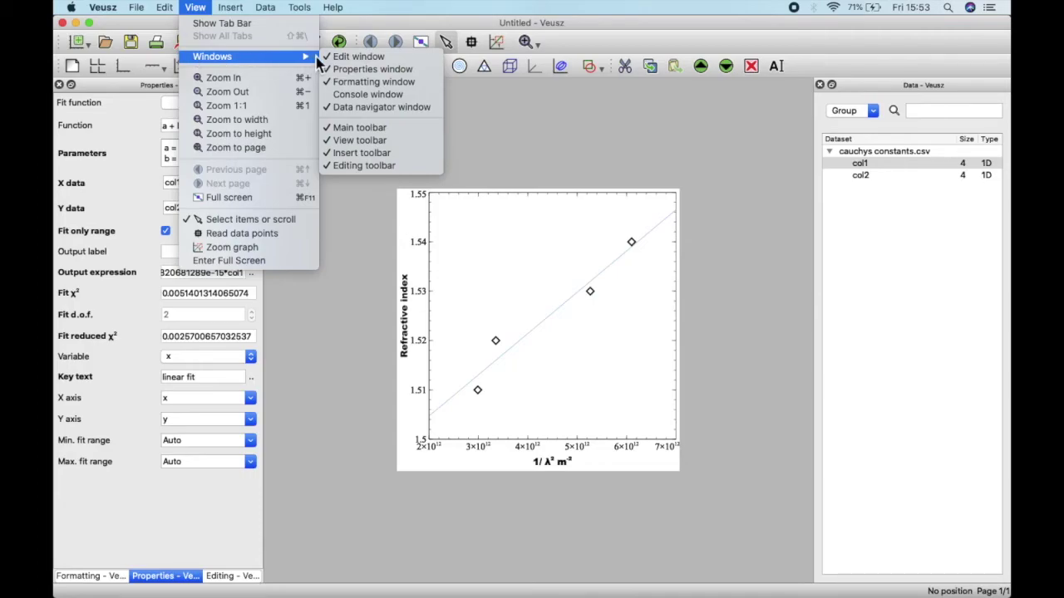
{"action": "left_click", "coordinate": [353, 98]}
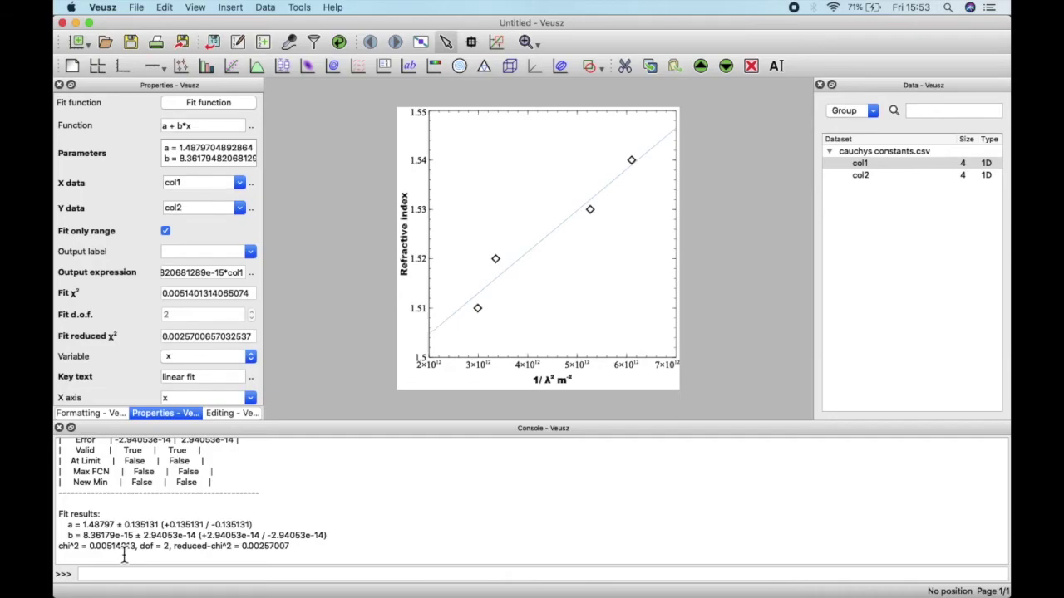
Step: Insert a legend into the graph and drag it up beside the data points
{"action": "left_click", "coordinate": [230, 7]}
{"action": "left_click", "coordinate": [262, 196]}
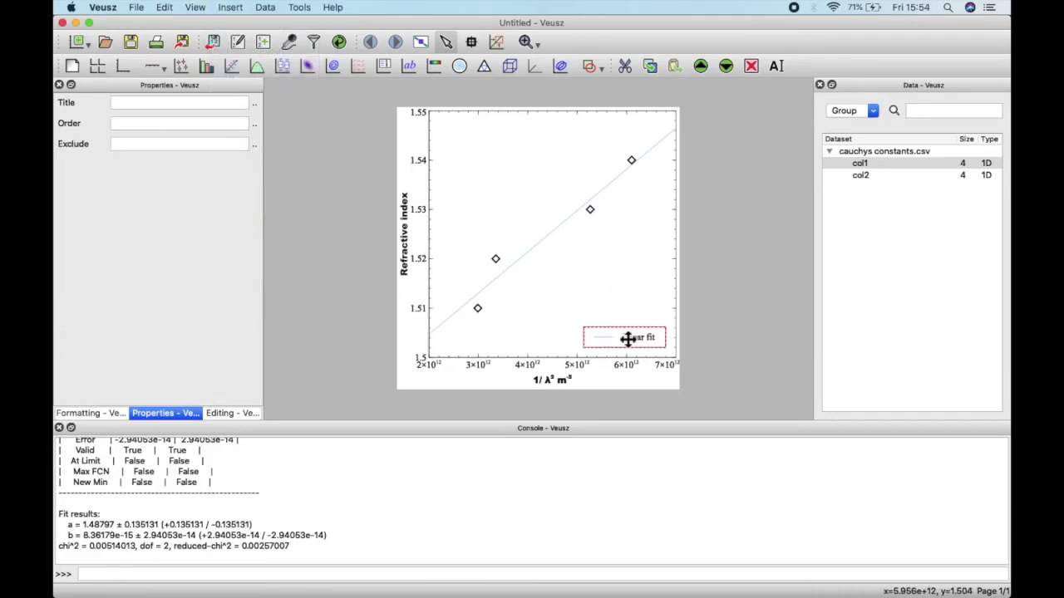
{"action": "left_click_drag", "start_coordinate": [628, 338], "coordinate": [633, 254]}
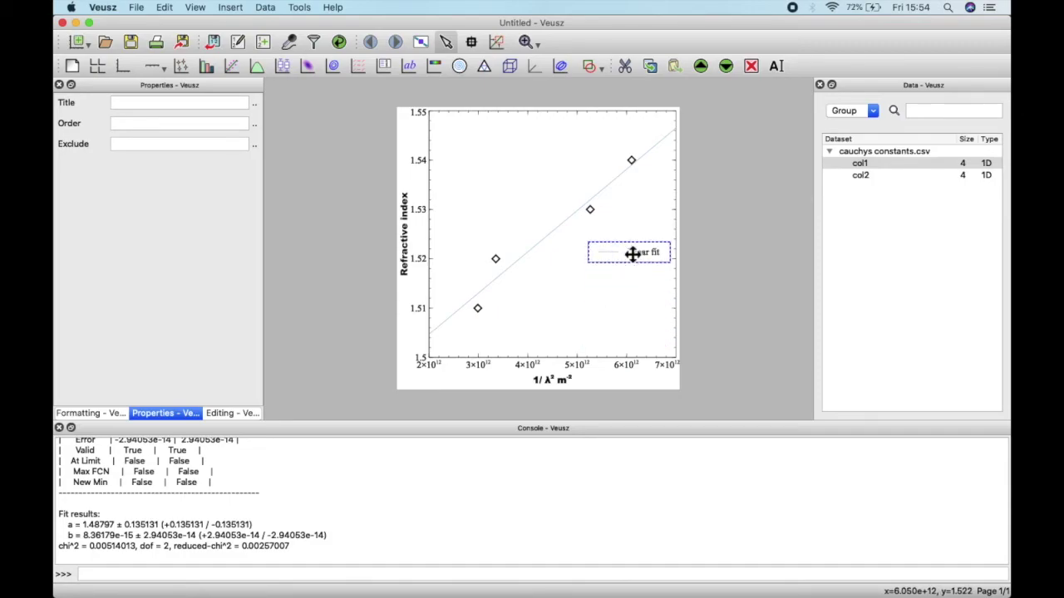
Step: Set the xy data series' key text to 'Experimental data'
{"action": "left_click", "coordinate": [496, 264]}
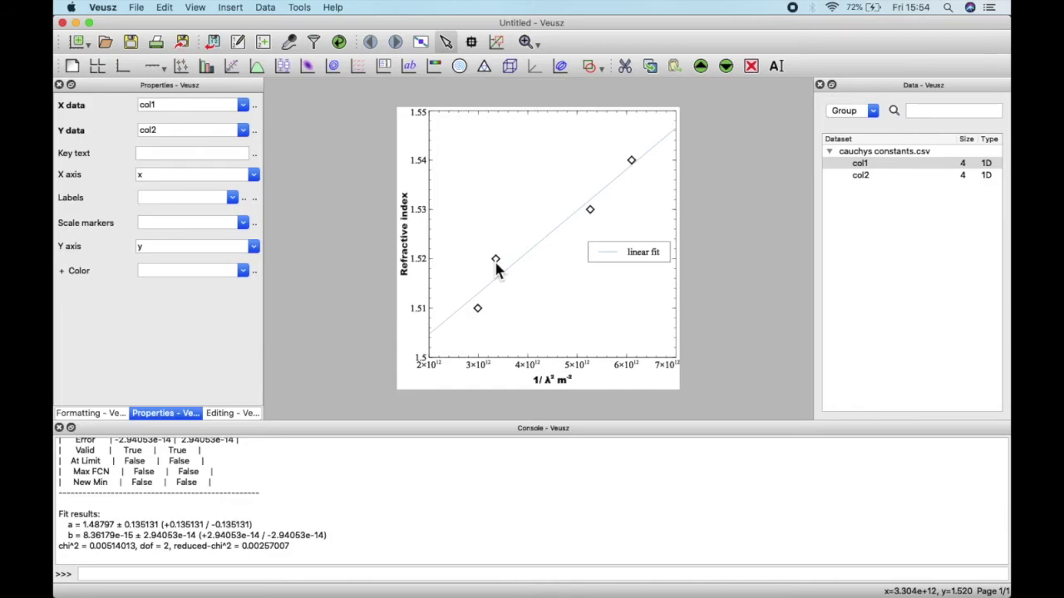
{"action": "left_click", "coordinate": [222, 415]}
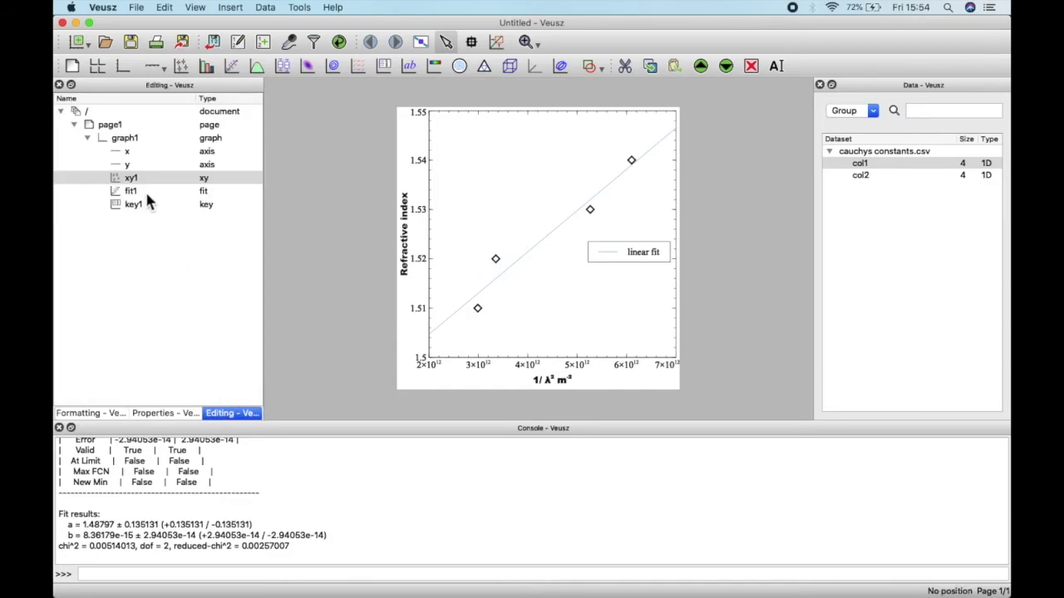
{"action": "left_click", "coordinate": [103, 414]}
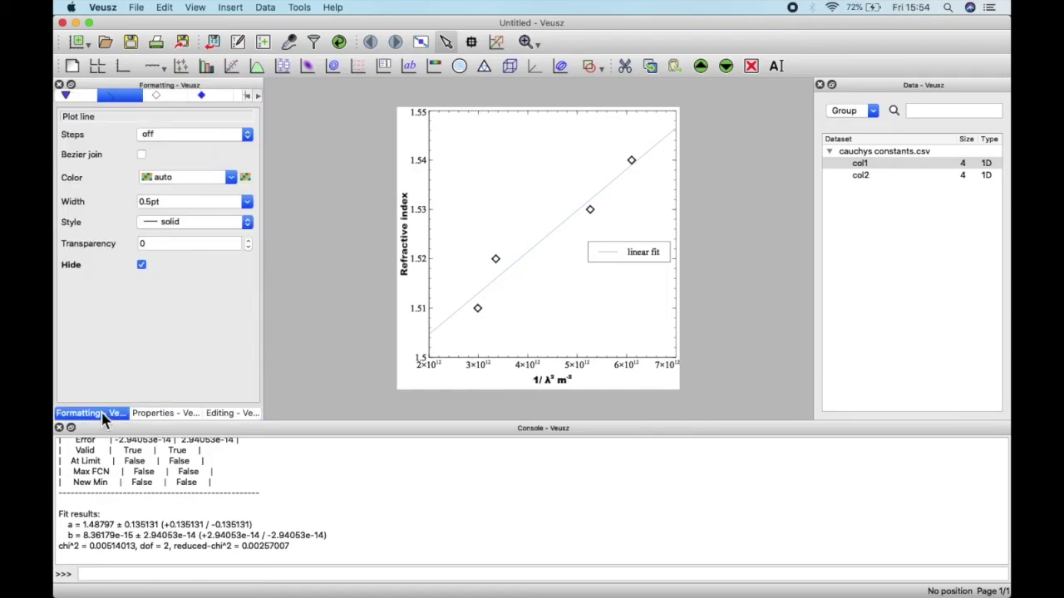
{"action": "left_click", "coordinate": [142, 415]}
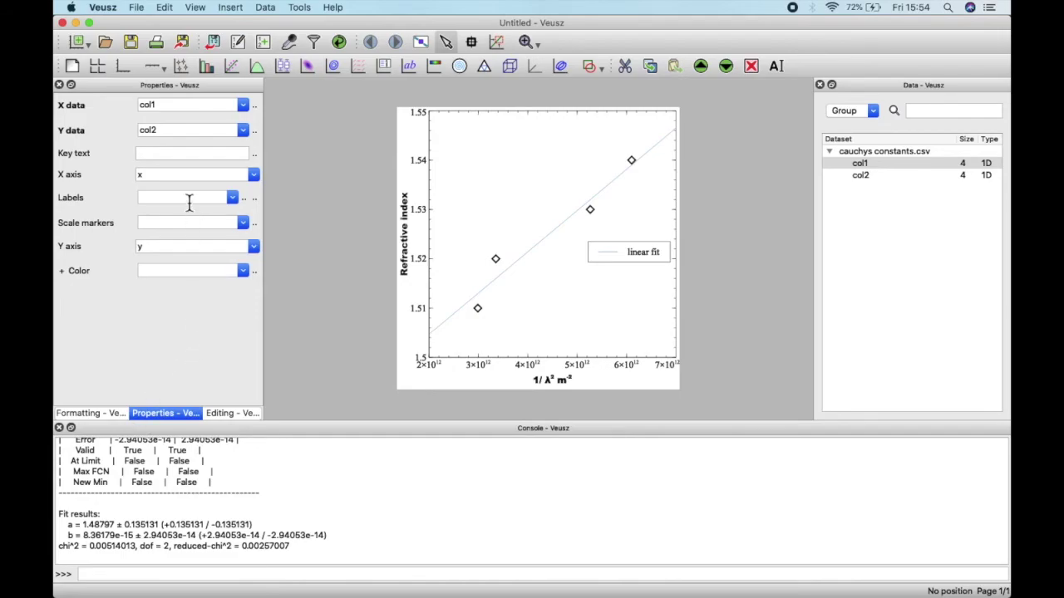
{"action": "left_click", "coordinate": [194, 160]}
{"action": "type", "text": "Experimental data"}
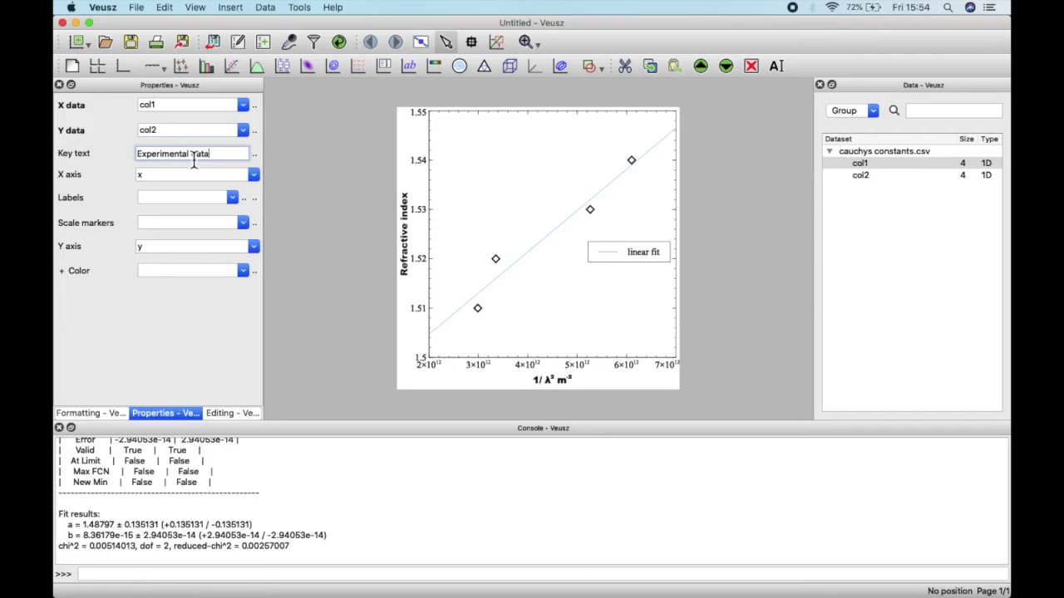
{"action": "key", "text": "Return"}
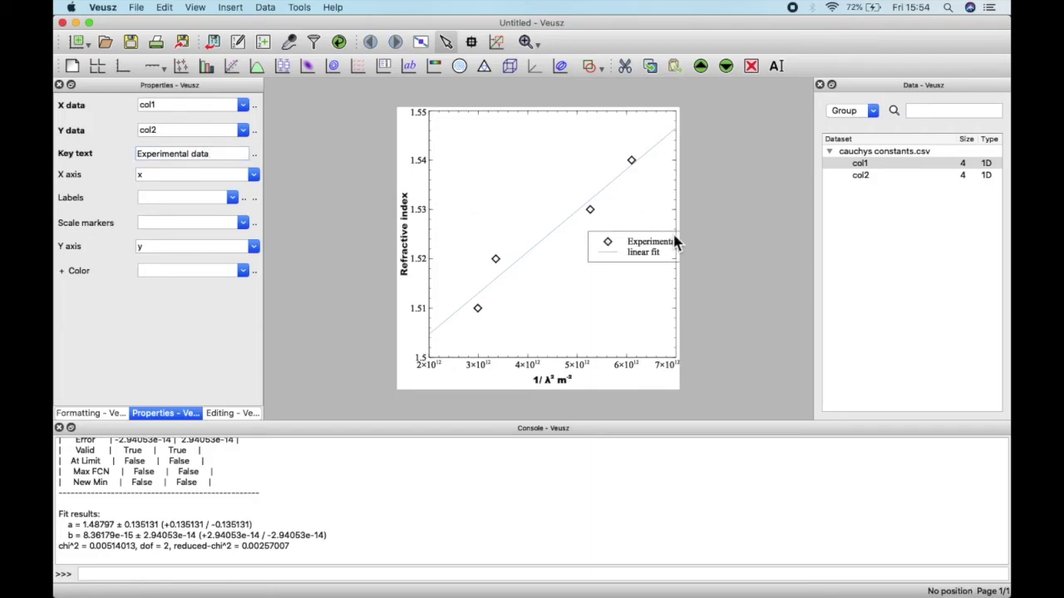
Step: Select key1 and drag the legend to the graph's top-left corner, away from the points
{"action": "left_click", "coordinate": [620, 275]}
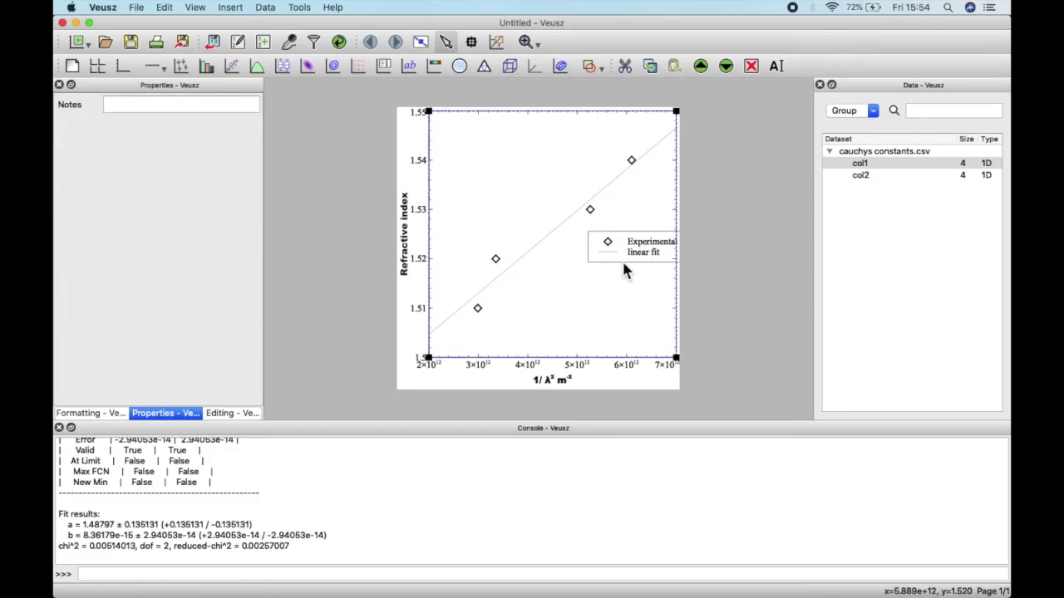
{"action": "left_click", "coordinate": [637, 254]}
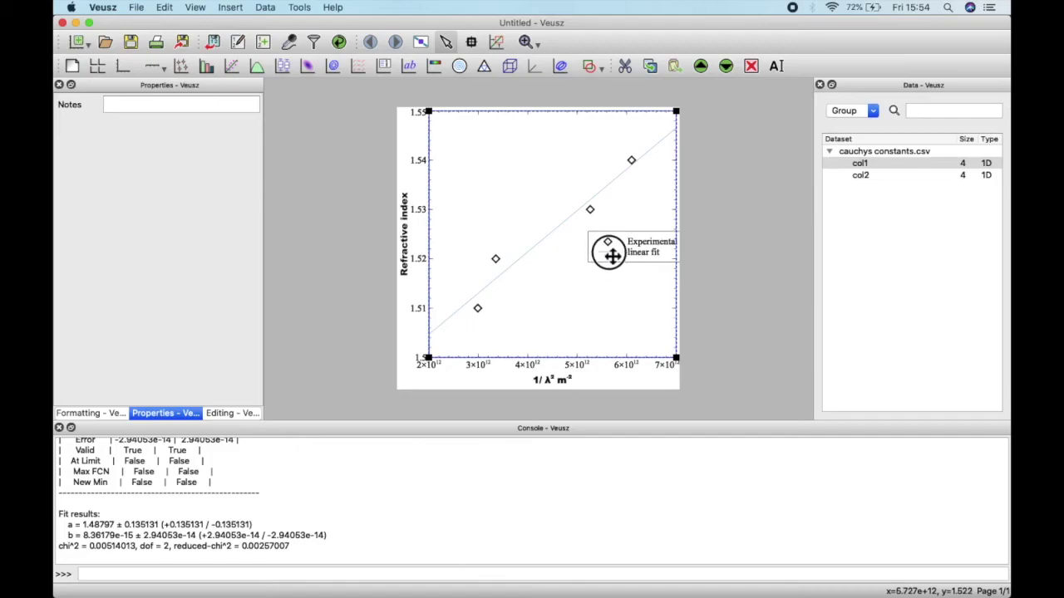
{"action": "left_click", "coordinate": [240, 413]}
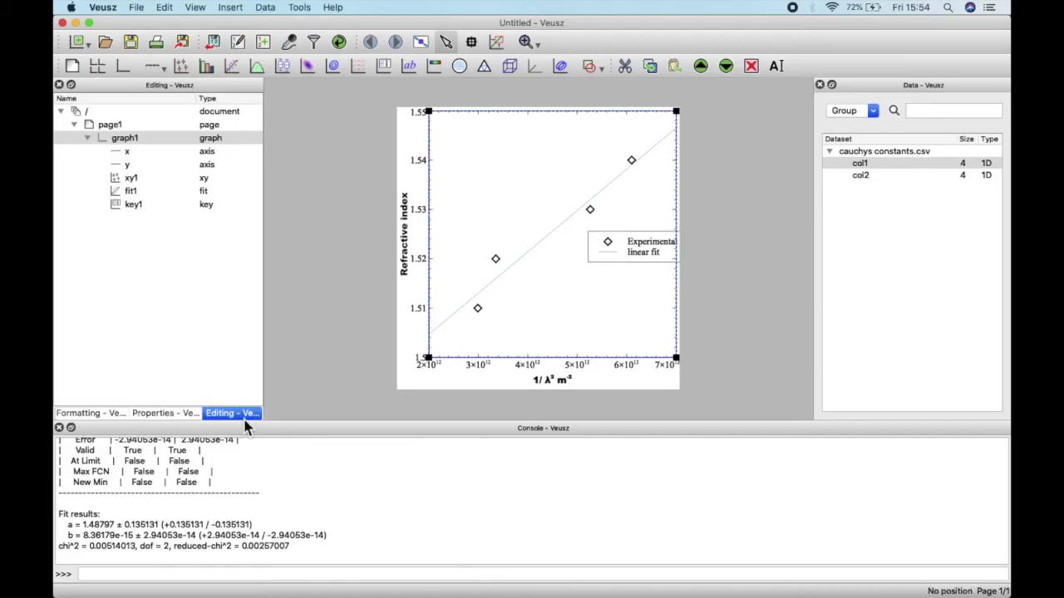
{"action": "left_click", "coordinate": [127, 204]}
{"action": "left_click_drag", "start_coordinate": [648, 258], "coordinate": [512, 158]}
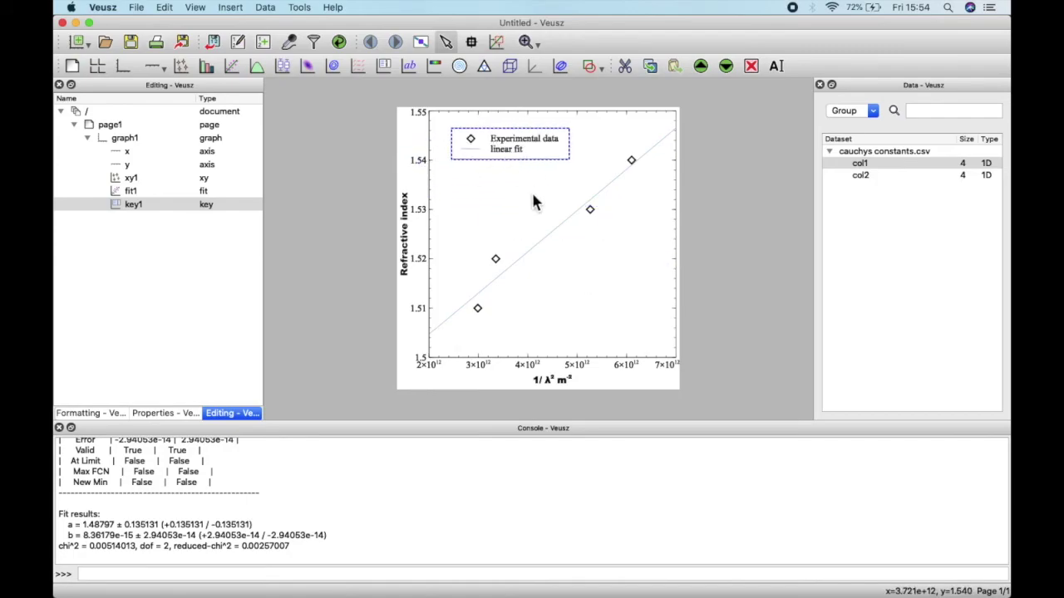
{"action": "left_click", "coordinate": [559, 232]}
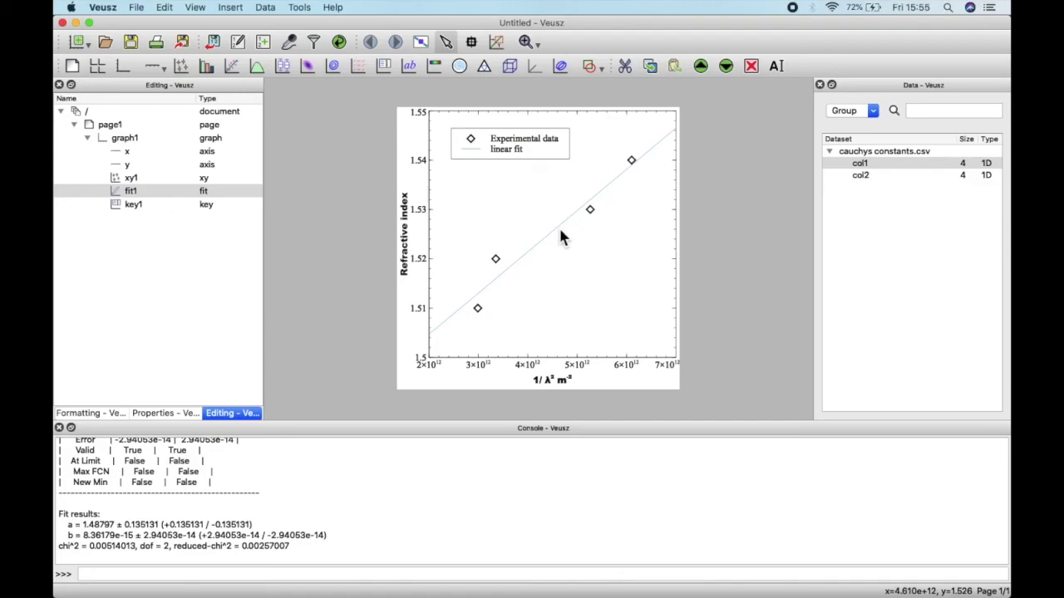
{"action": "left_click", "coordinate": [152, 189]}
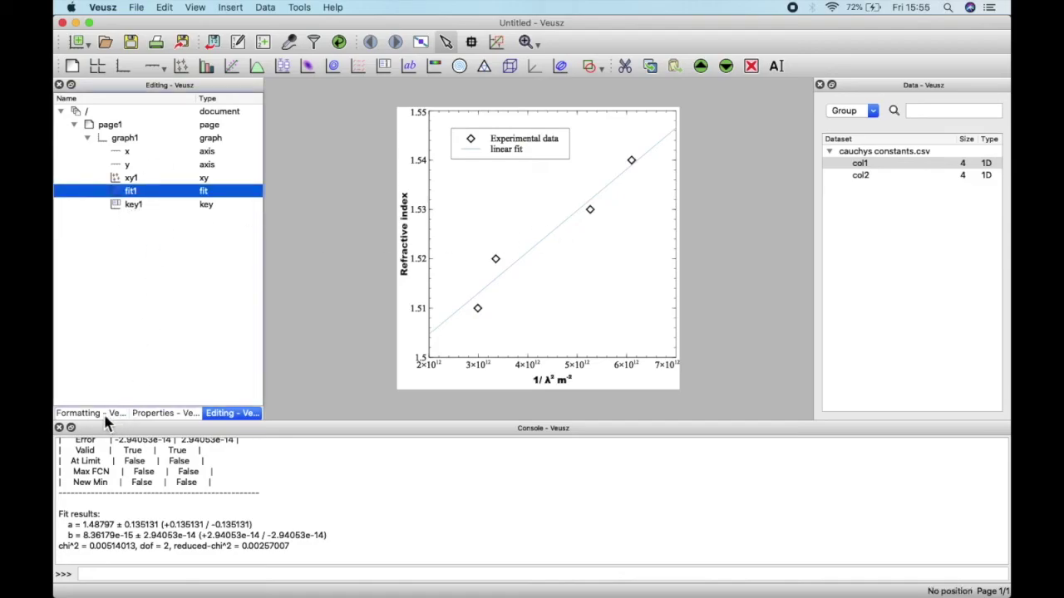
Step: Give fit1's plot line a 1pt width and red colour
{"action": "left_click", "coordinate": [92, 413]}
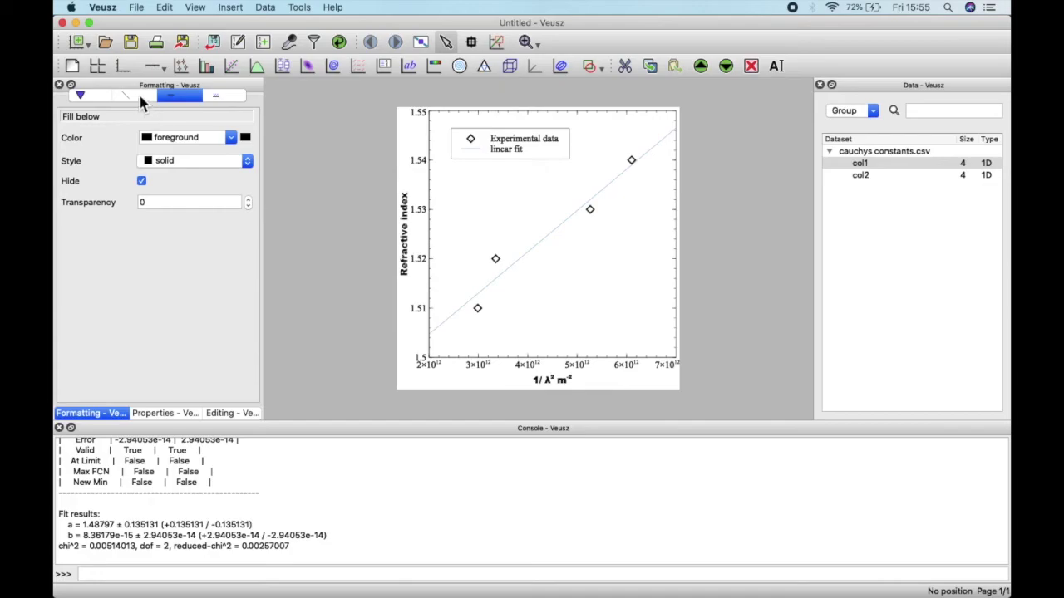
{"action": "left_click", "coordinate": [133, 95]}
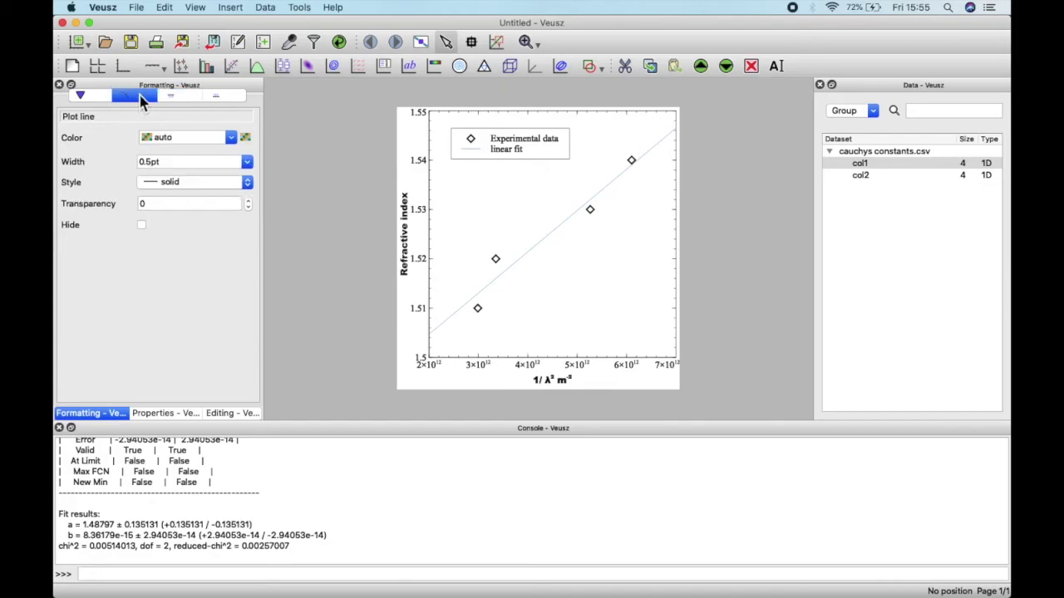
{"action": "left_click", "coordinate": [246, 162]}
{"action": "left_click", "coordinate": [233, 208]}
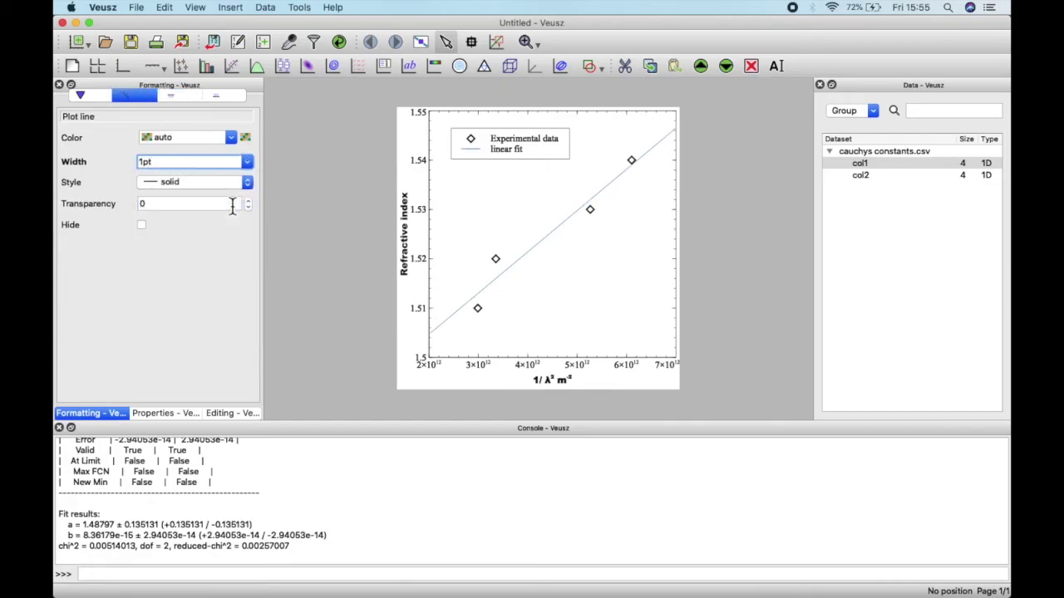
{"action": "left_click", "coordinate": [221, 138]}
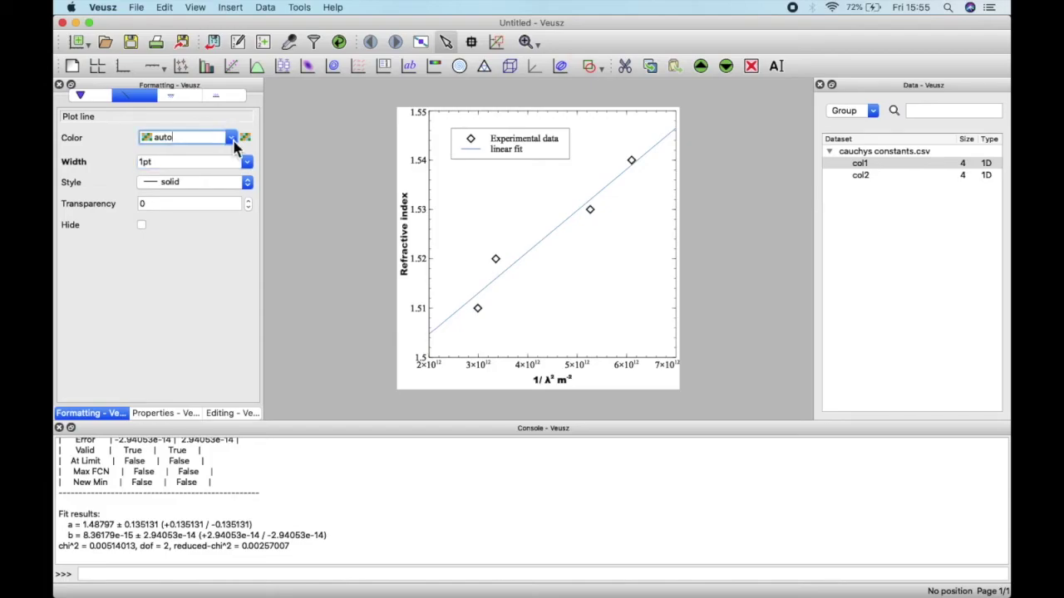
{"action": "left_click", "coordinate": [233, 138]}
{"action": "left_click", "coordinate": [202, 213]}
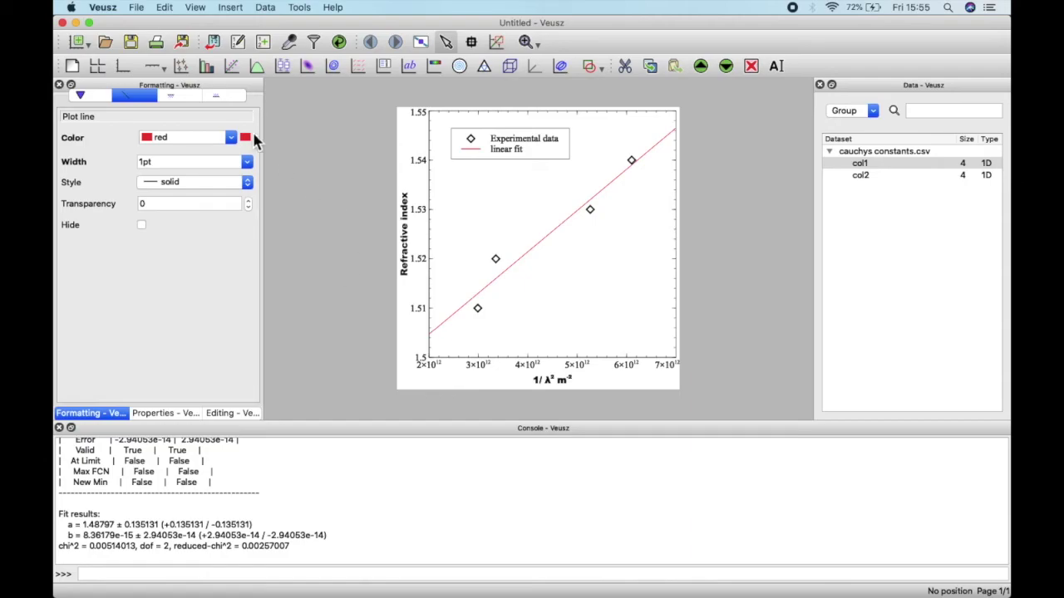
{"action": "left_click", "coordinate": [141, 10]}
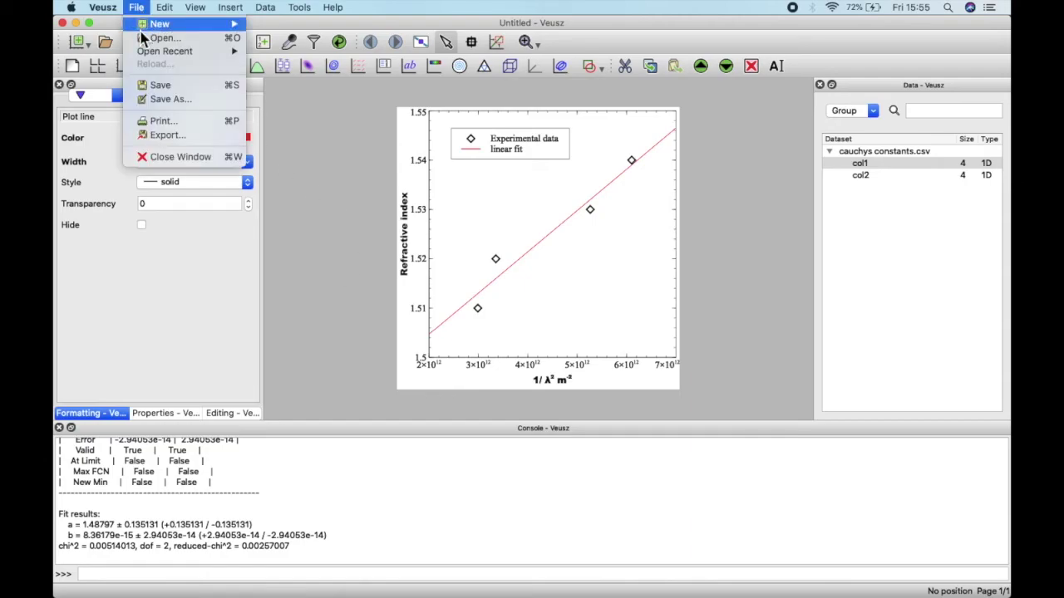
Step: Set up a JPG export at 300 DPI with the filename changed from export to cauchys.jpg
{"action": "left_click", "coordinate": [160, 138]}
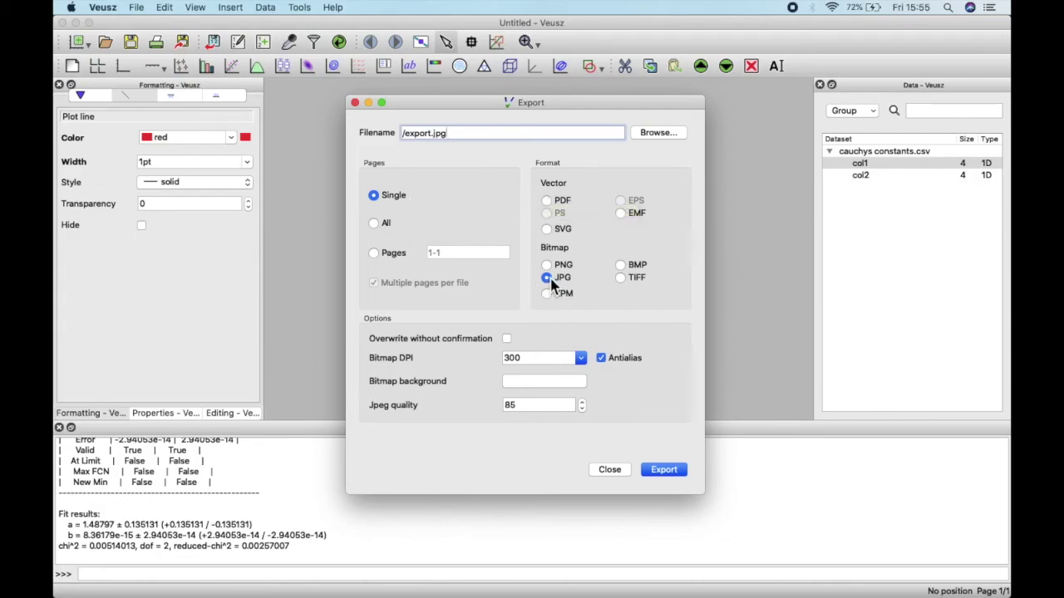
{"action": "left_click", "coordinate": [581, 361]}
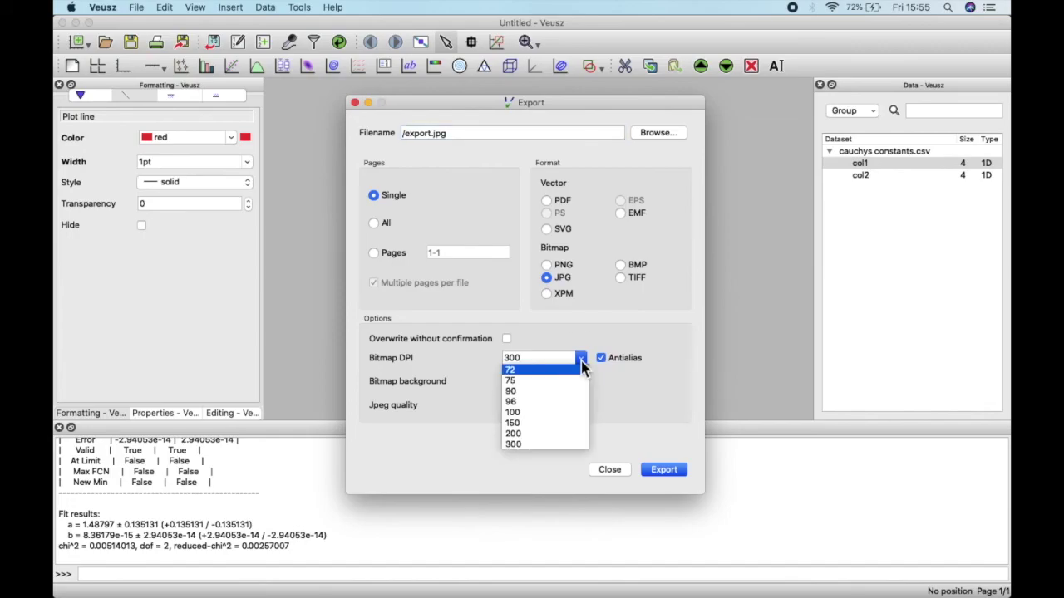
{"action": "left_click", "coordinate": [581, 361]}
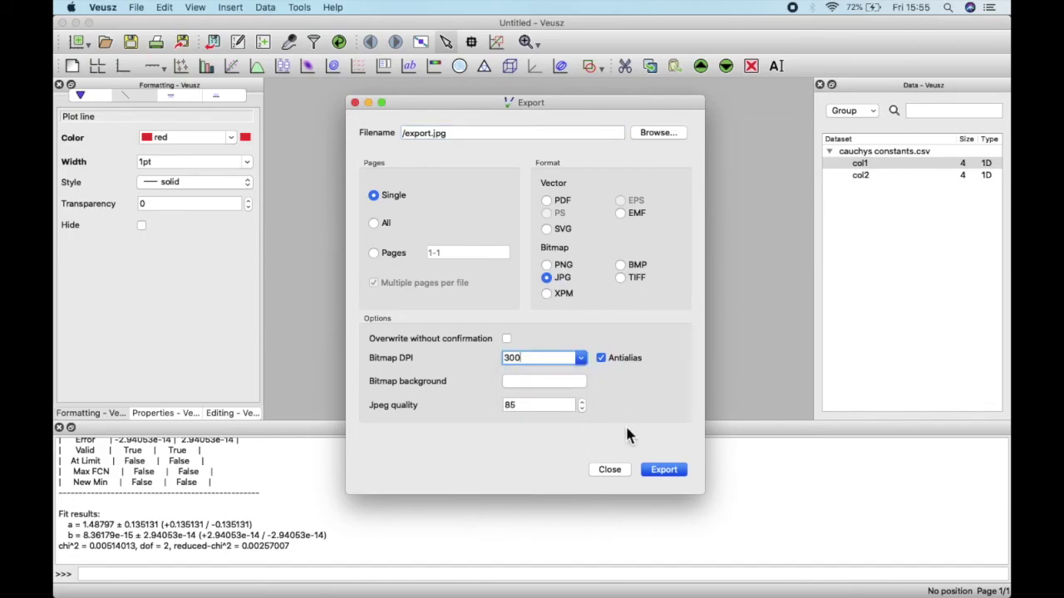
{"action": "triple_click", "coordinate": [454, 133]}
{"action": "left_click", "coordinate": [433, 134]}
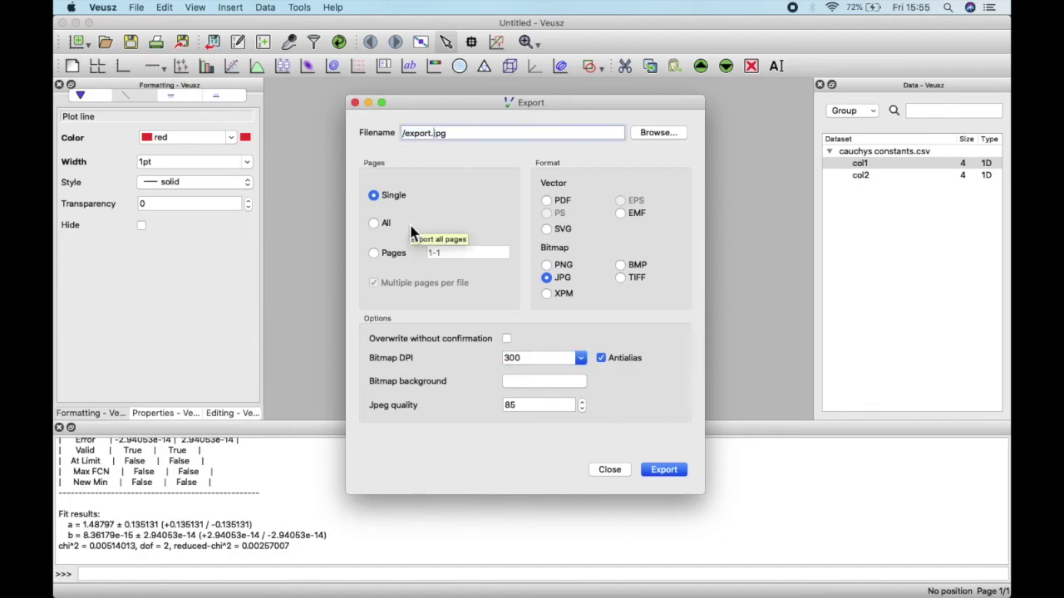
{"action": "key", "text": "BackSpace"}
{"action": "key", "text": "BackSpace"}
{"action": "key", "text": "BackSpace"}
{"action": "key", "text": "BackSpace"}
{"action": "key", "text": "BackSpace"}
{"action": "key", "text": "BackSpace"}
{"action": "type", "text": "cauchys"}
Step: Save the export location to the Desktop, export cauchys.jpg, and close the Export dialog
{"action": "left_click", "coordinate": [656, 137]}
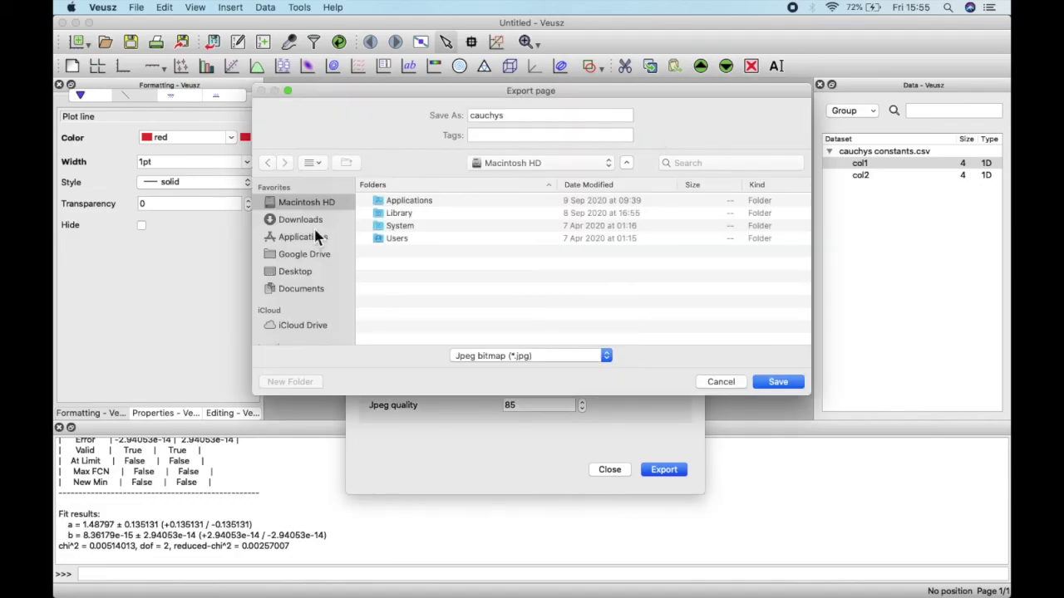
{"action": "left_click", "coordinate": [292, 275]}
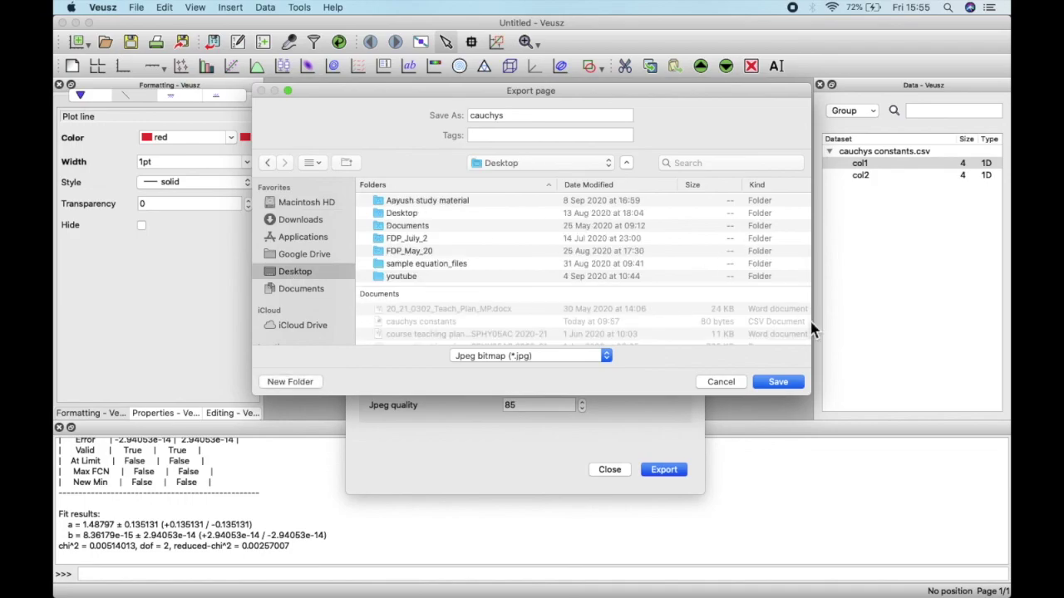
{"action": "left_click", "coordinate": [778, 382]}
{"action": "left_click", "coordinate": [664, 474]}
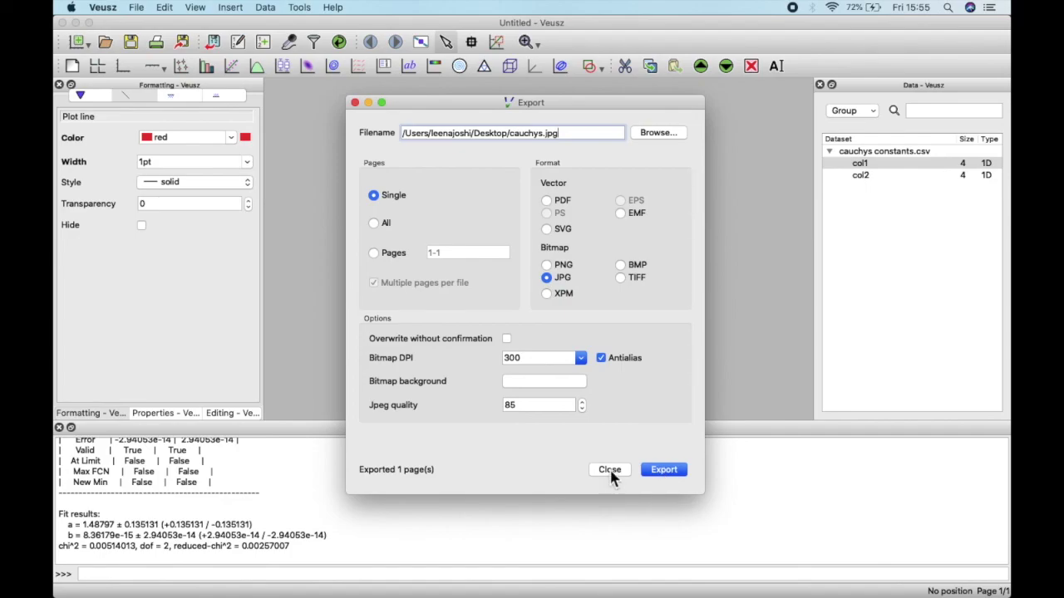
{"action": "left_click", "coordinate": [355, 102]}
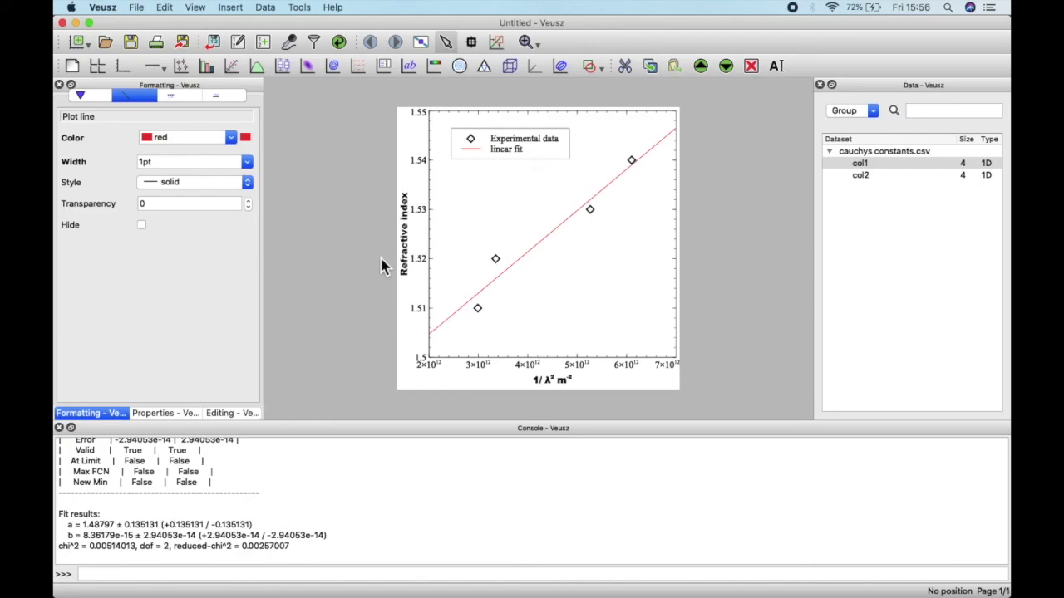
Step: Open cauchys.jpg from Finder's Desktop folder in Preview
{"action": "mouse_move", "coordinate": [278, 581]}
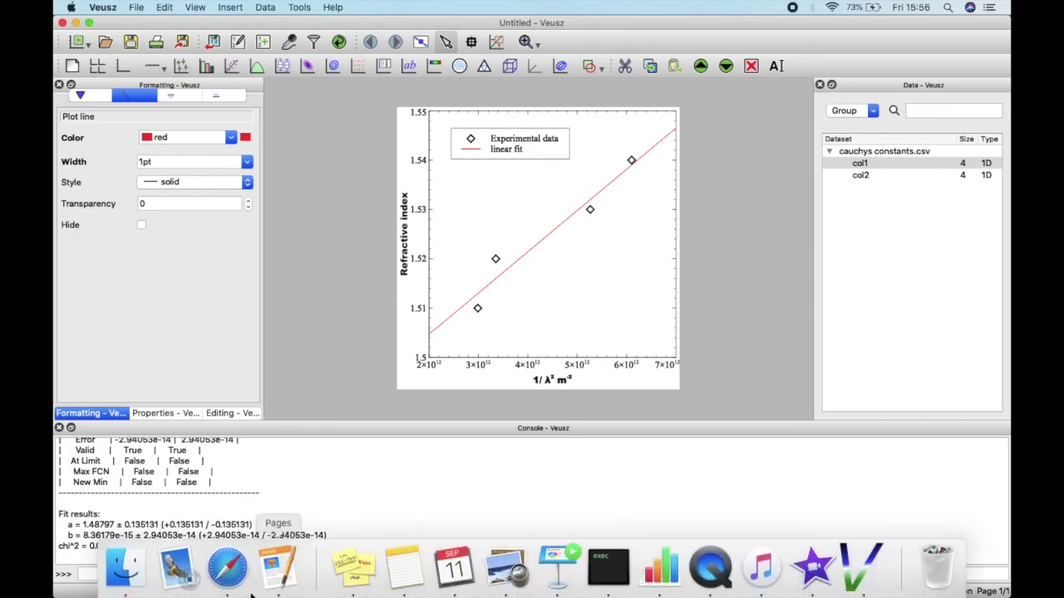
{"action": "left_click", "coordinate": [124, 567]}
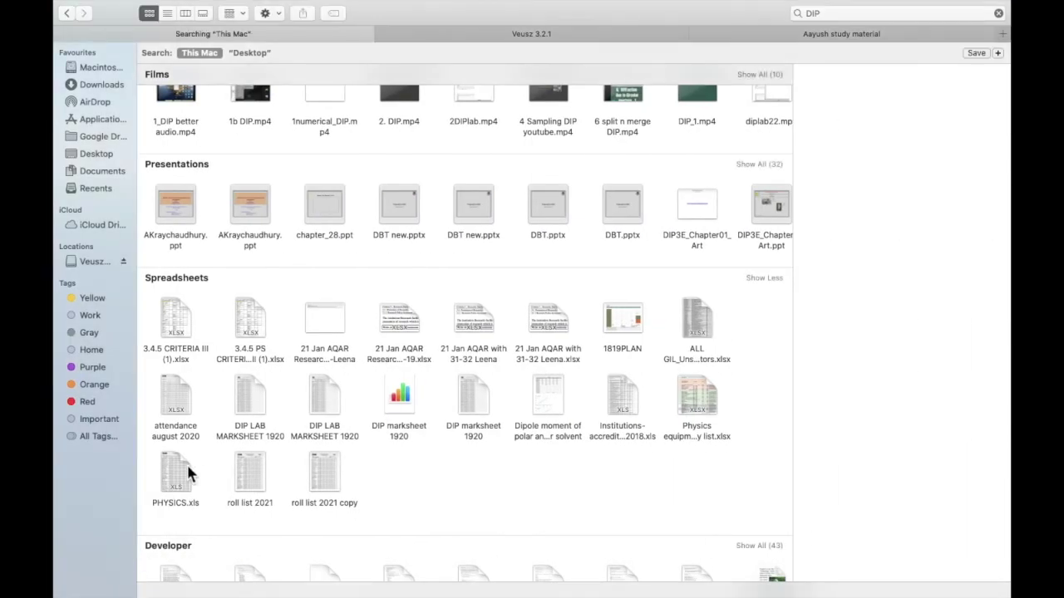
{"action": "left_click", "coordinate": [88, 154]}
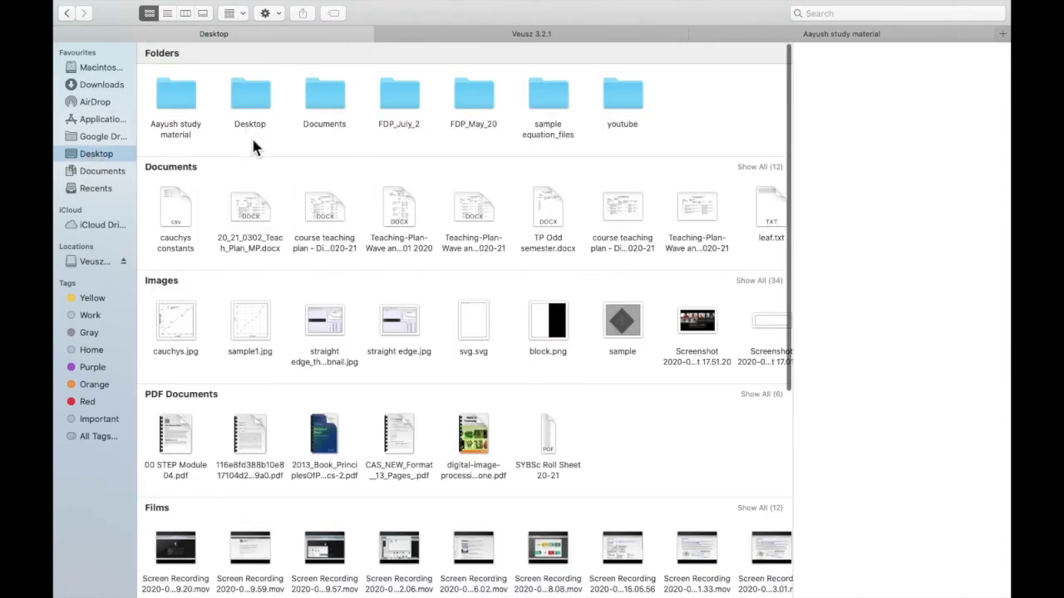
{"action": "double_click", "coordinate": [182, 320]}
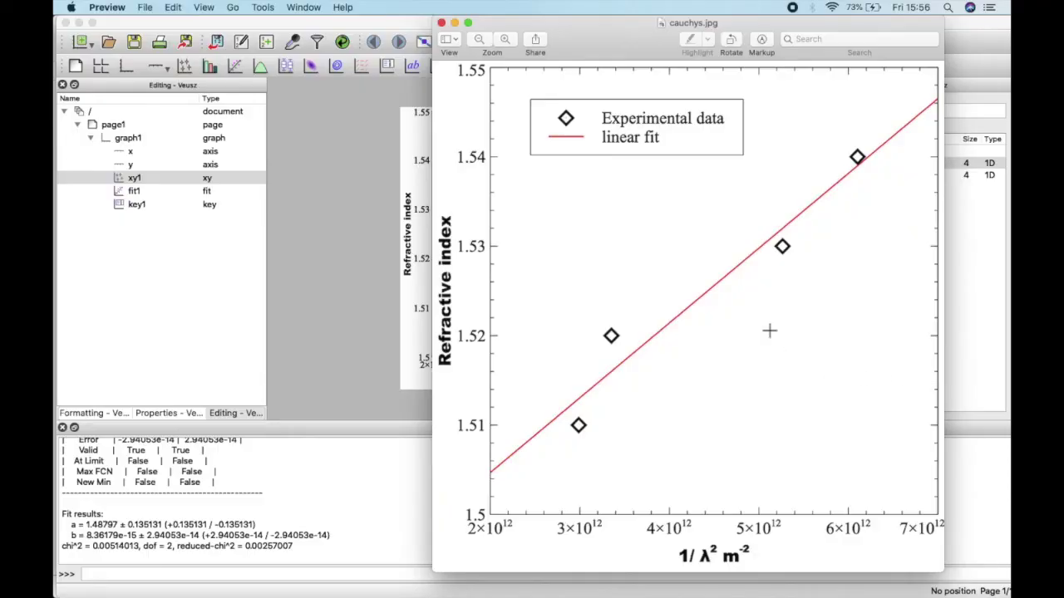
{"action": "left_click_drag", "start_coordinate": [776, 36], "coordinate": [737, 24]}
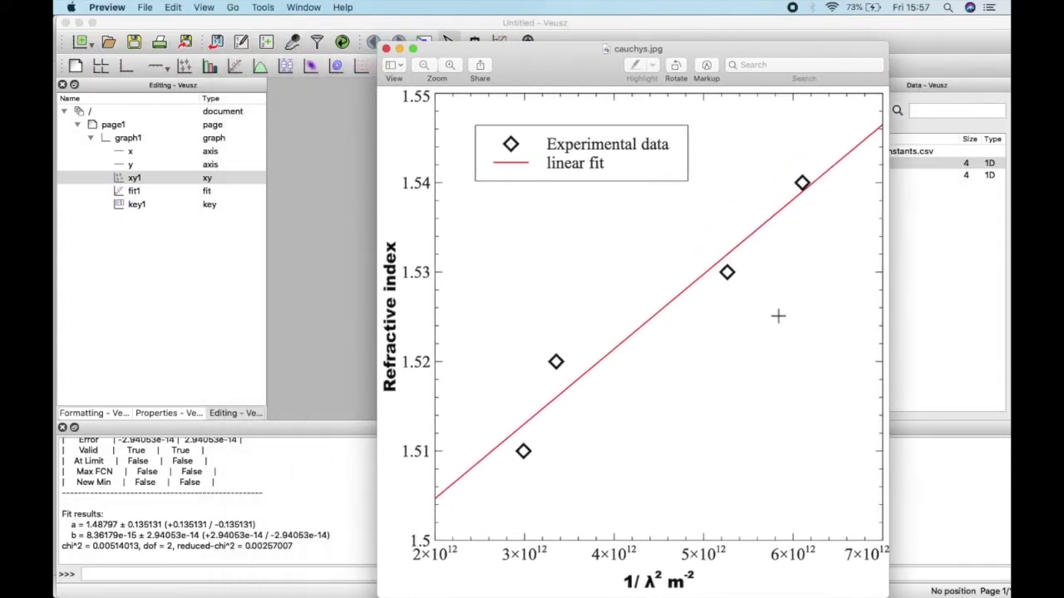